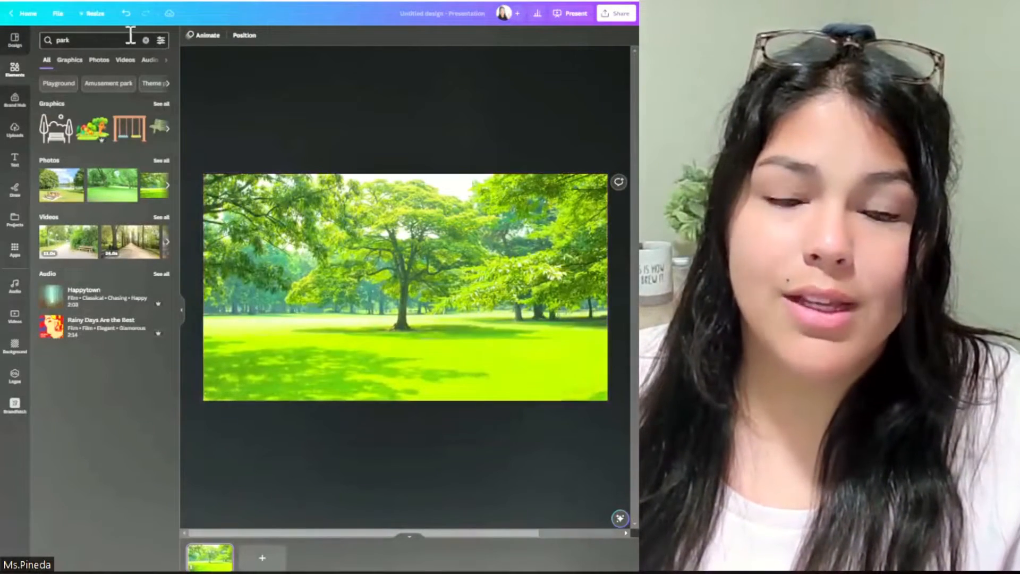
Limit the park results to graphics and place the teal swing set in the lower right of the park scene.
{"action": "left_click", "coordinate": [130, 36]}
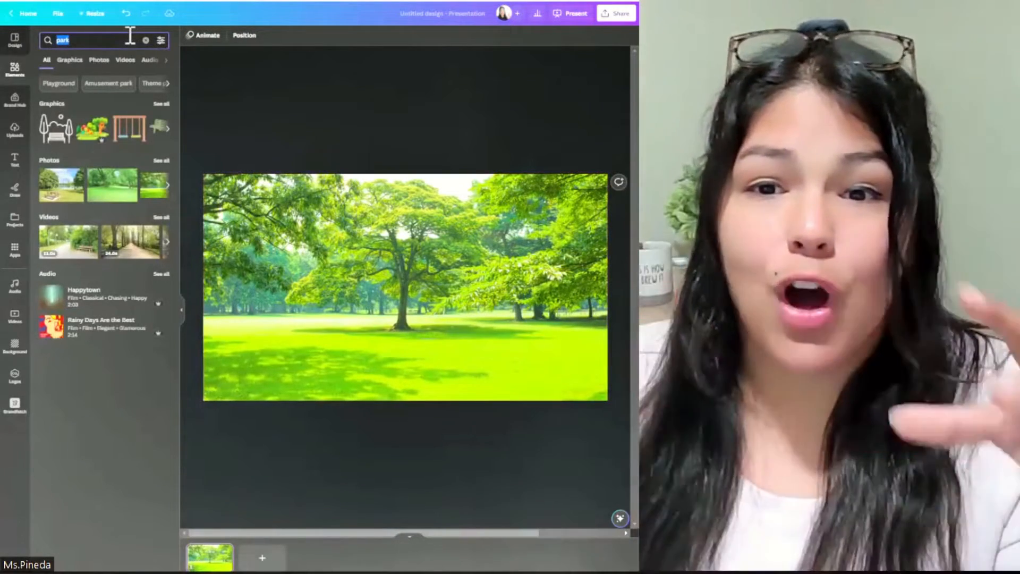
{"action": "left_click", "coordinate": [75, 62]}
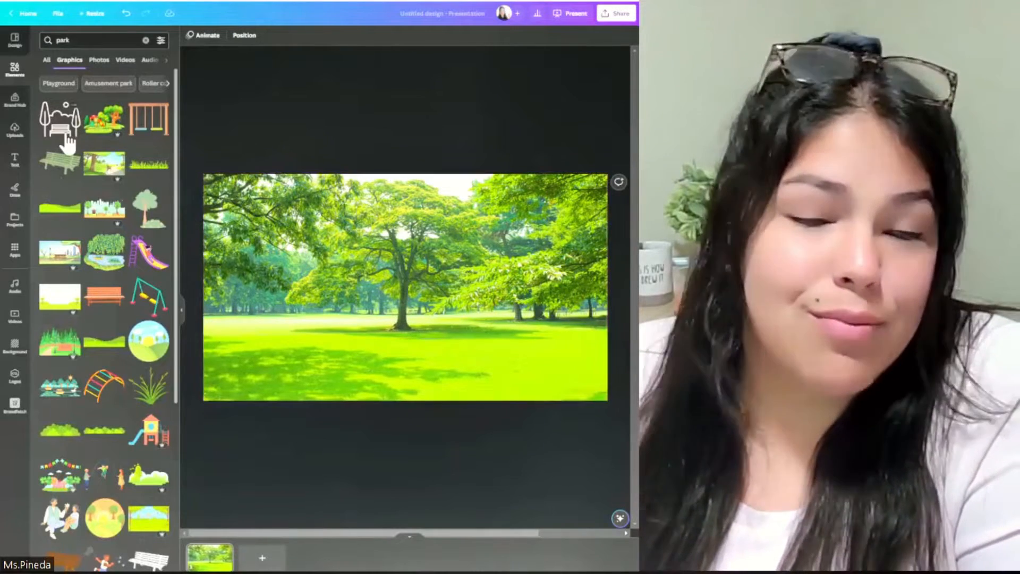
{"action": "left_click", "coordinate": [104, 118]}
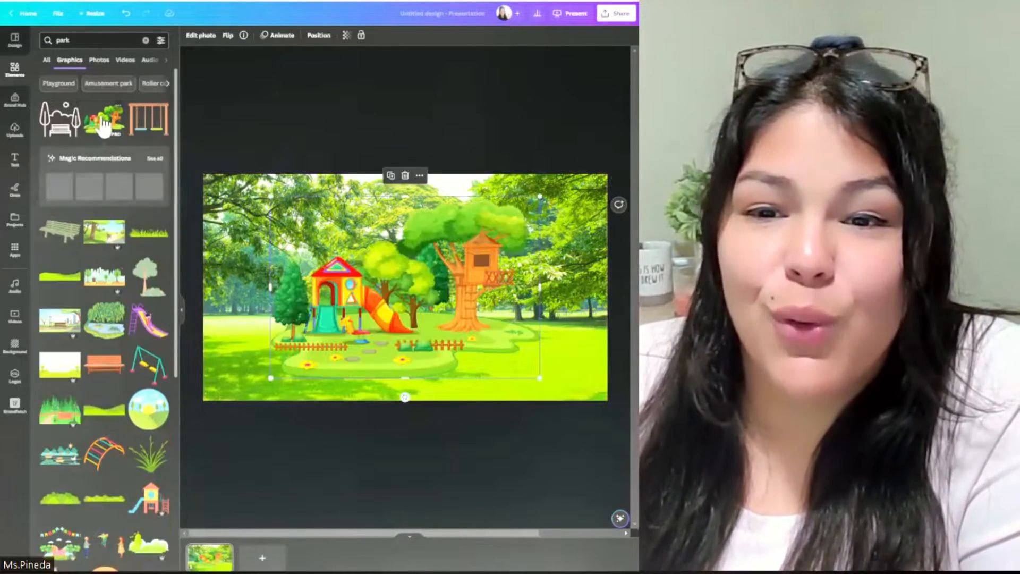
{"action": "left_click", "coordinate": [405, 176]}
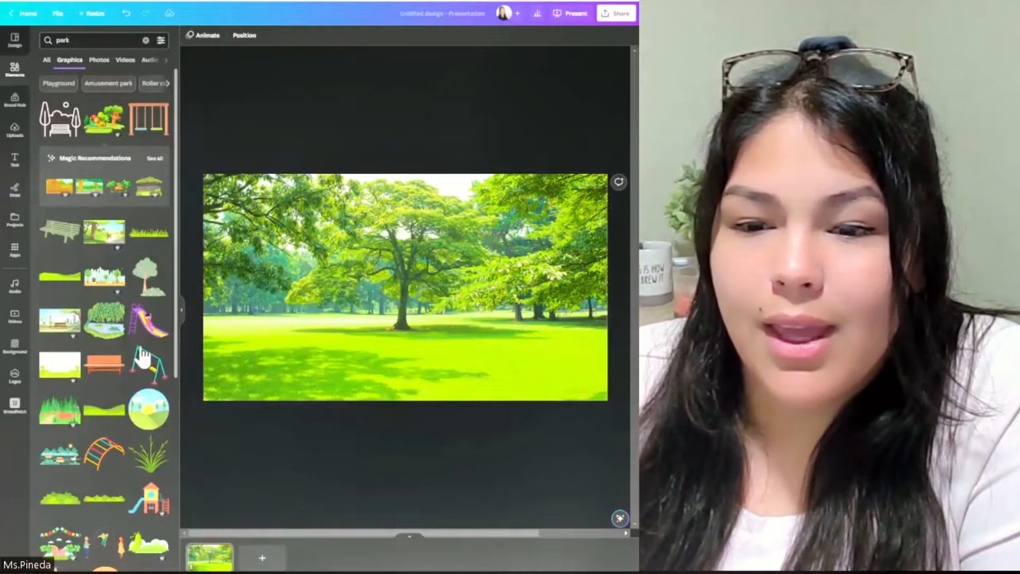
{"action": "left_click", "coordinate": [153, 367]}
{"action": "left_click_drag", "start_coordinate": [377, 251], "coordinate": [490, 281]}
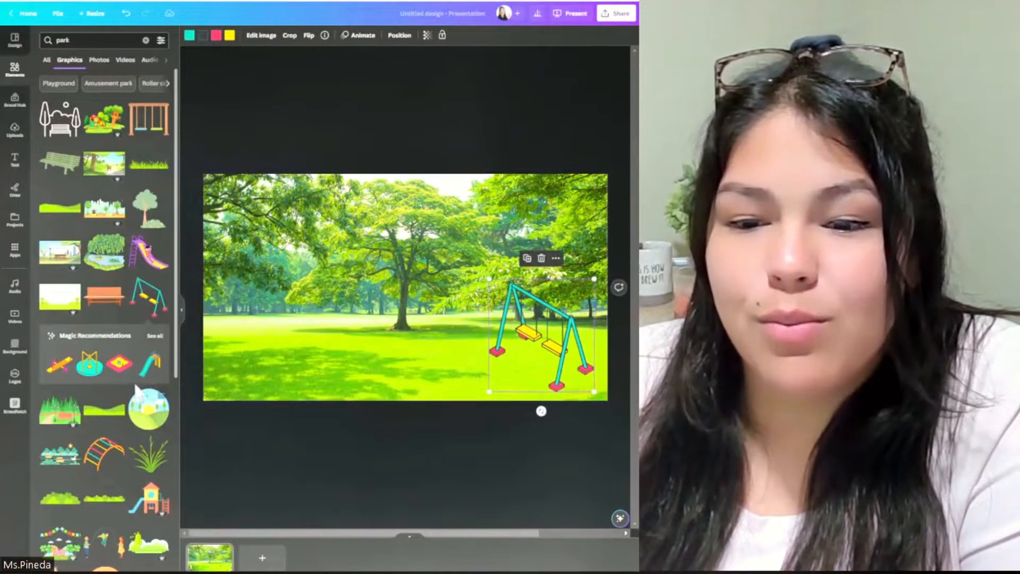
Add the teal slide beside the swing set and place a smaller pink-edged sandbox in front of it.
{"action": "left_click", "coordinate": [151, 364]}
{"action": "left_click_drag", "start_coordinate": [412, 282], "coordinate": [423, 355]}
{"action": "left_click", "coordinate": [119, 363]}
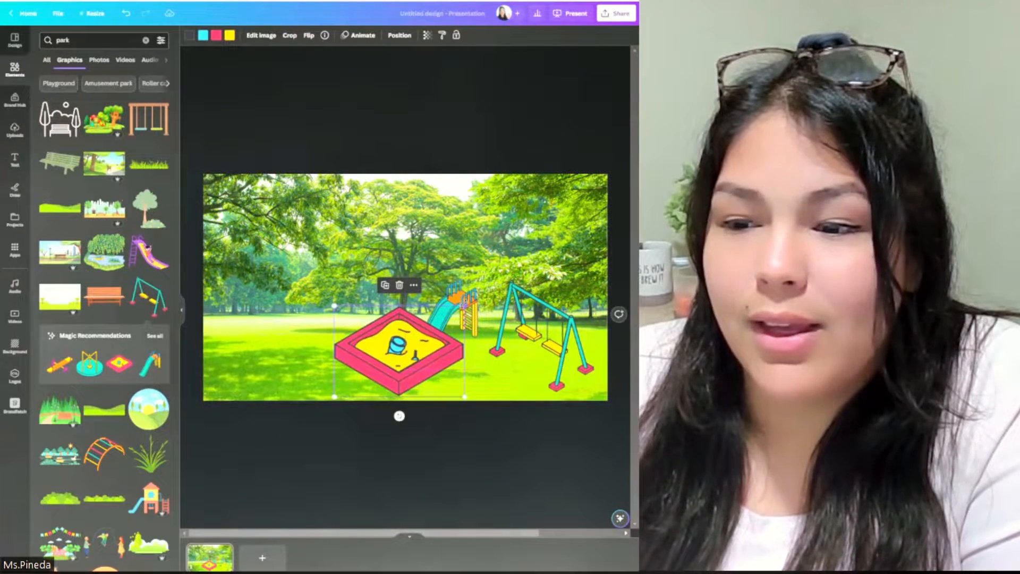
{"action": "left_click_drag", "start_coordinate": [464, 306], "coordinate": [434, 327]}
{"action": "left_click_drag", "start_coordinate": [393, 368], "coordinate": [401, 372]}
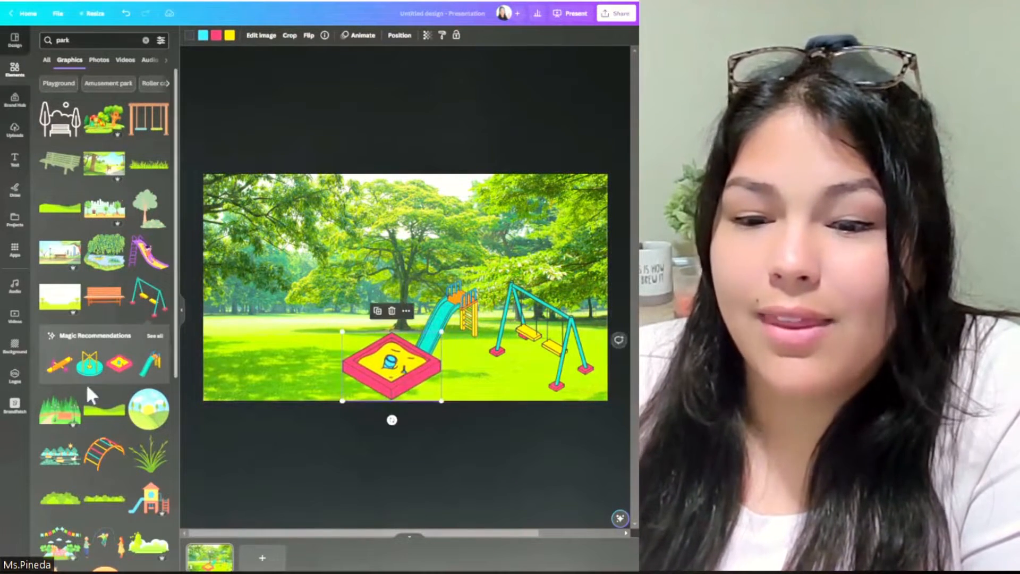
Add the teal merry-go-round at the left side of the lawn.
{"action": "left_click", "coordinate": [90, 363]}
{"action": "left_click_drag", "start_coordinate": [440, 253], "coordinate": [304, 273]}
{"action": "left_click_drag", "start_coordinate": [273, 318], "coordinate": [258, 324]}
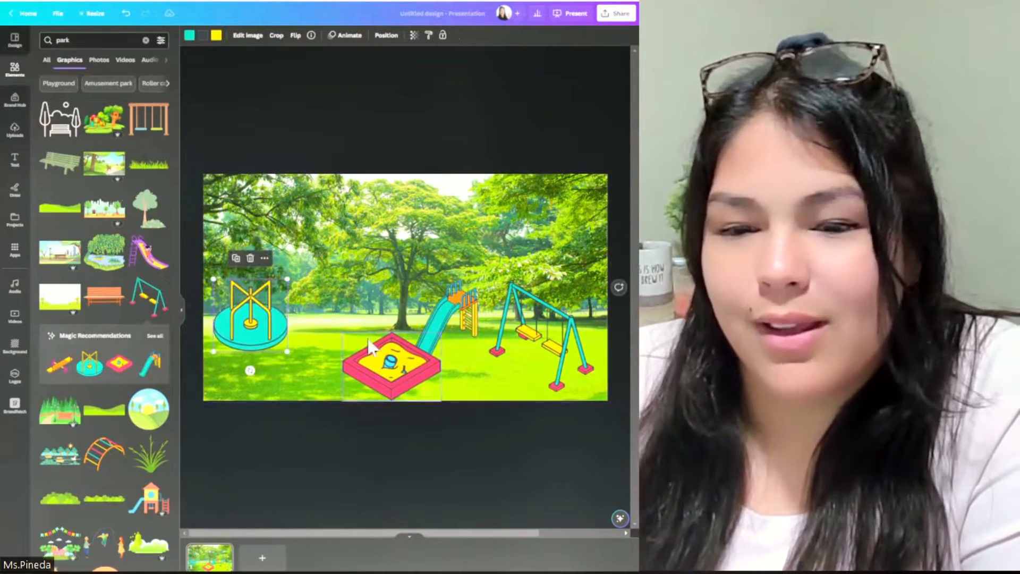
Add the orange seesaw, shrink it and fit it between the merry-go-round and the sandbox.
{"action": "left_click", "coordinate": [60, 372]}
{"action": "left_click_drag", "start_coordinate": [415, 279], "coordinate": [319, 348]}
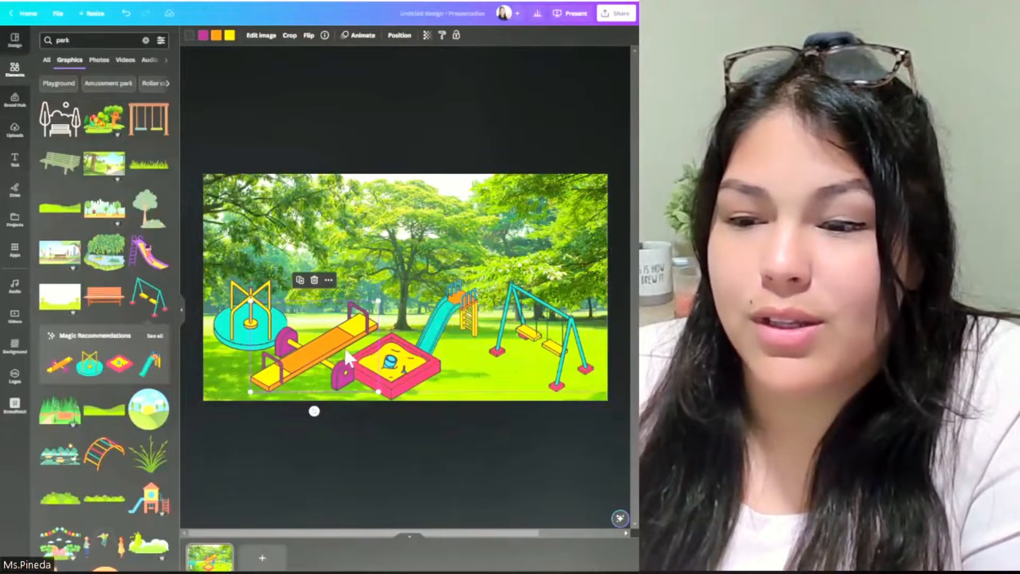
{"action": "left_click_drag", "start_coordinate": [378, 301], "coordinate": [352, 321]}
{"action": "left_click_drag", "start_coordinate": [314, 350], "coordinate": [319, 348]}
{"action": "left_click_drag", "start_coordinate": [408, 378], "coordinate": [404, 378]}
{"action": "left_click", "coordinate": [447, 465]}
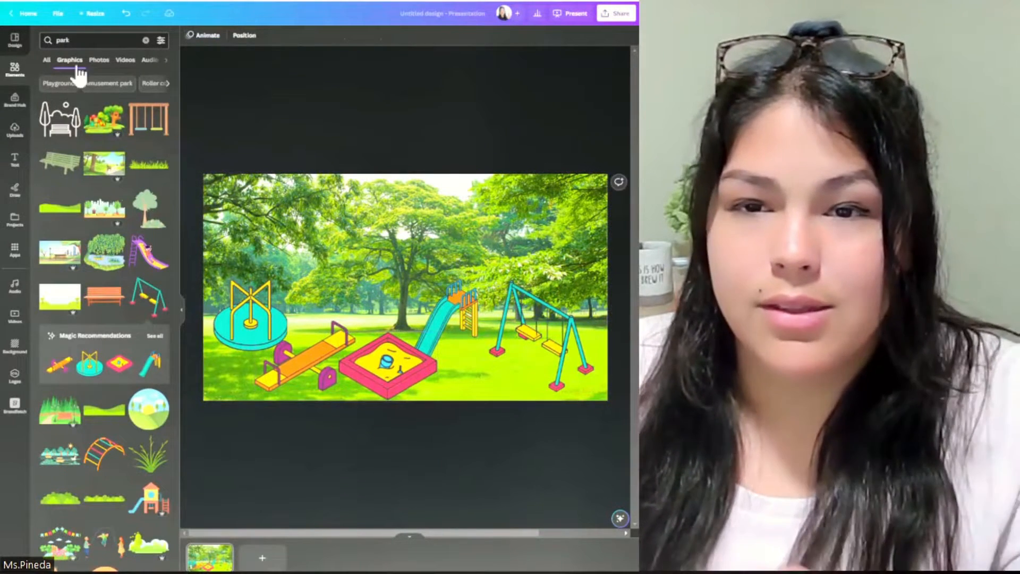
Search the graphics for "kids" and place a small girl in yellow behind the seesaw.
{"action": "double_click", "coordinate": [84, 43]}
{"action": "type", "text": "kids"}
{"action": "key", "text": "Return"}
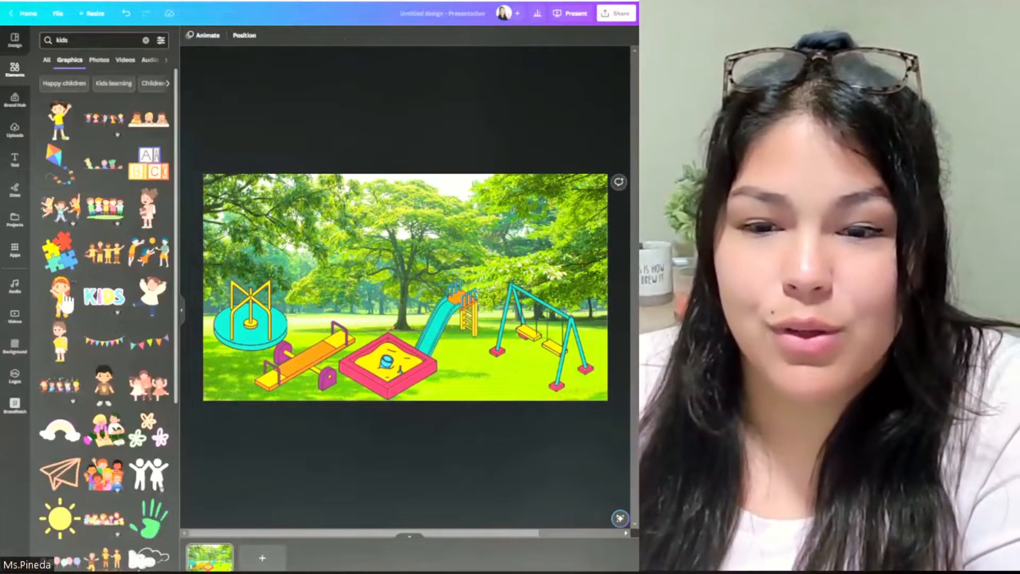
{"action": "left_click", "coordinate": [63, 298]}
{"action": "left_click_drag", "start_coordinate": [410, 287], "coordinate": [349, 287]}
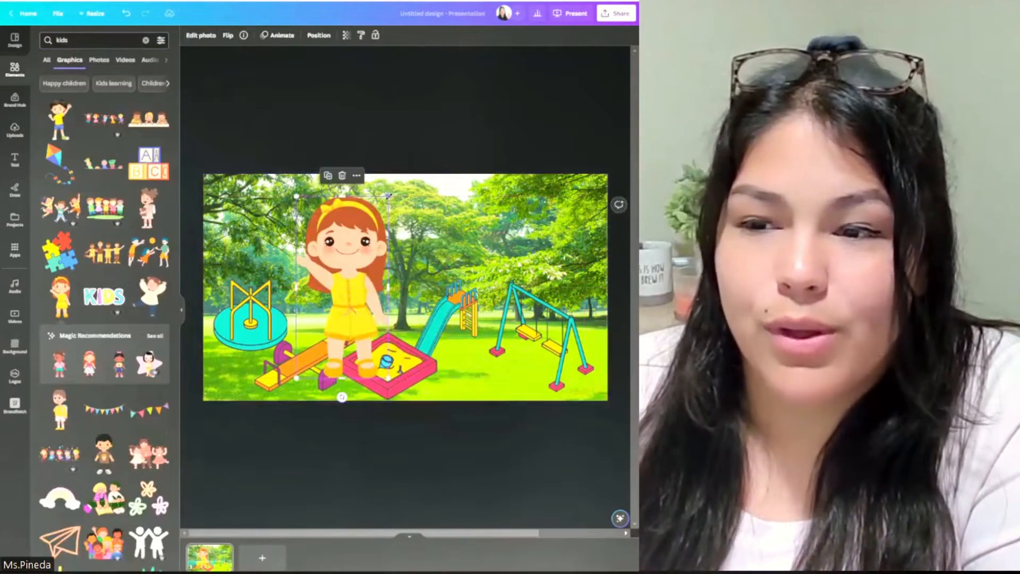
{"action": "left_click_drag", "start_coordinate": [388, 197], "coordinate": [339, 294]}
{"action": "left_click_drag", "start_coordinate": [318, 340], "coordinate": [310, 291]}
Add the girl with the pink bow, shrink her and stand her between the slide and the swing set.
{"action": "left_click", "coordinate": [118, 366]}
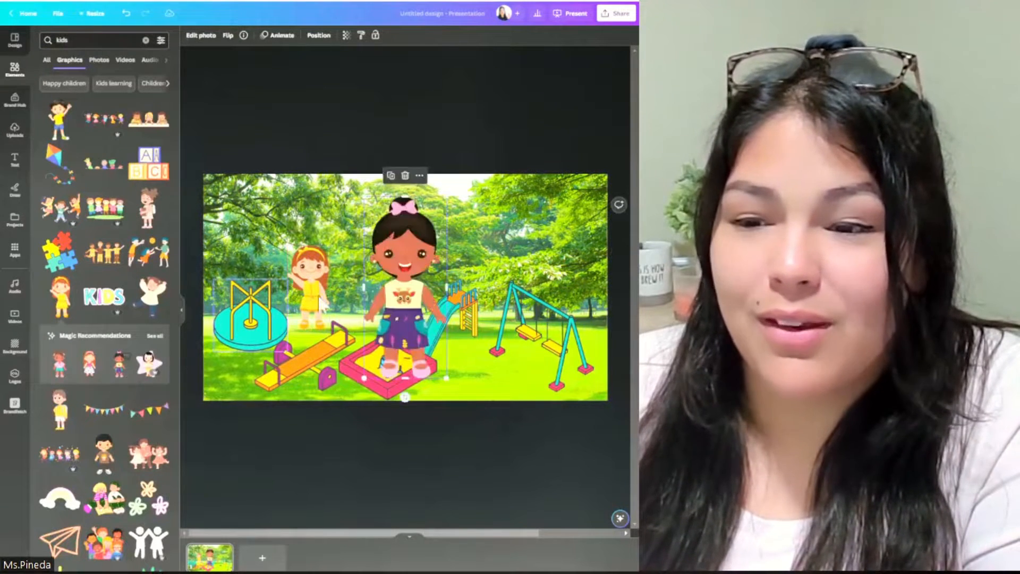
{"action": "left_click_drag", "start_coordinate": [404, 291], "coordinate": [473, 304]}
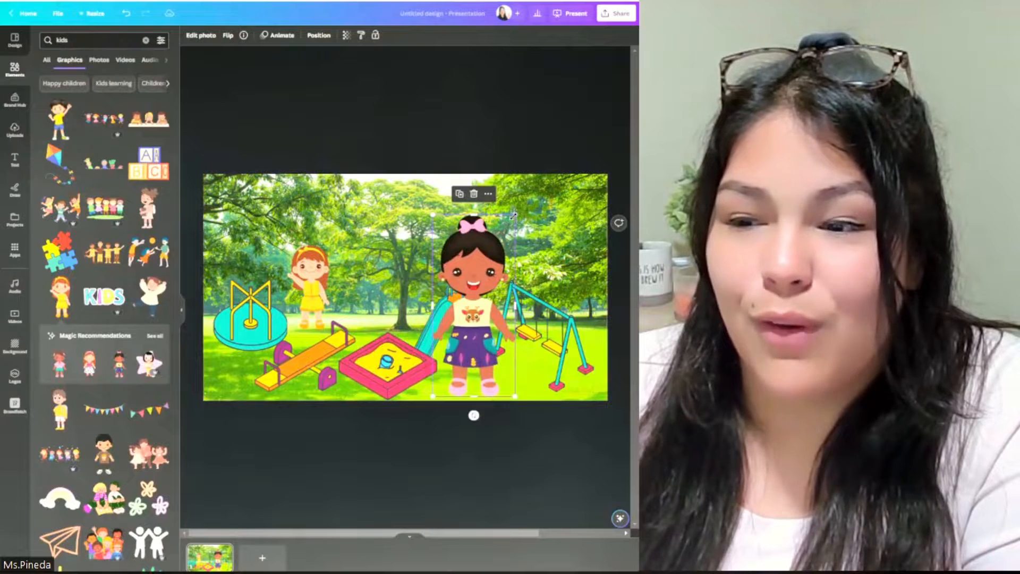
{"action": "left_click_drag", "start_coordinate": [513, 215], "coordinate": [485, 281]}
{"action": "left_click_drag", "start_coordinate": [456, 331], "coordinate": [478, 330]}
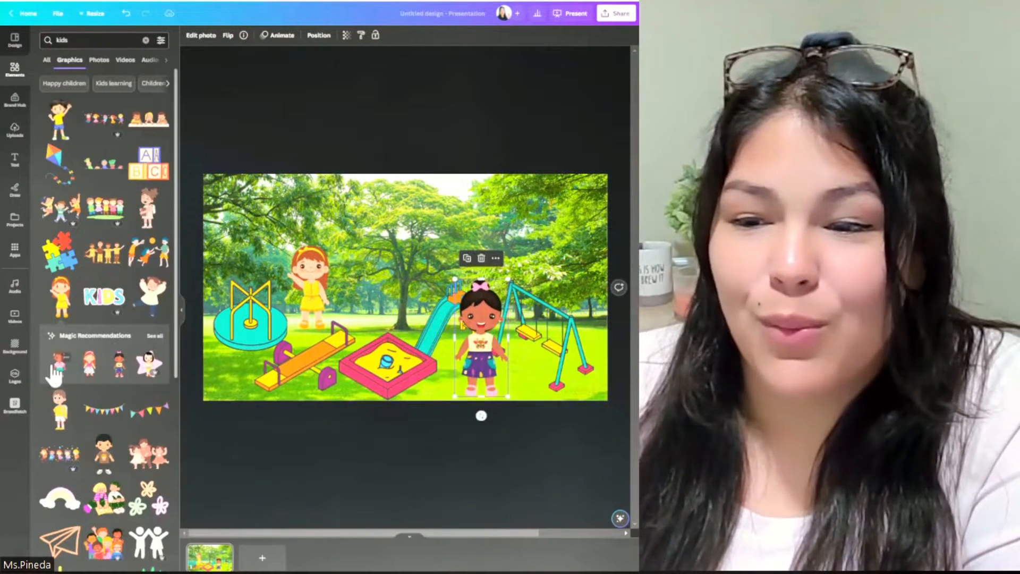
Add the girl in the pink shirt and teal shorts at a small size behind the sandbox.
{"action": "left_click", "coordinate": [54, 374]}
{"action": "left_click_drag", "start_coordinate": [428, 194], "coordinate": [418, 244]}
{"action": "left_click", "coordinate": [437, 460]}
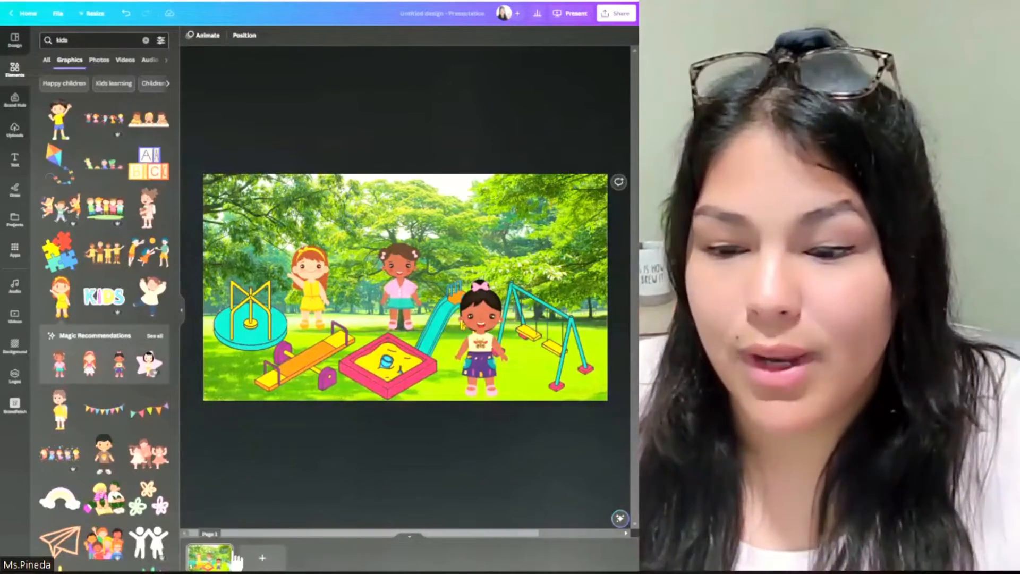
Add two blank pages and place the title "1 + 2" at font size 343 across the upper part of page 2.
{"action": "left_click", "coordinate": [262, 558]}
{"action": "left_click", "coordinate": [317, 558]}
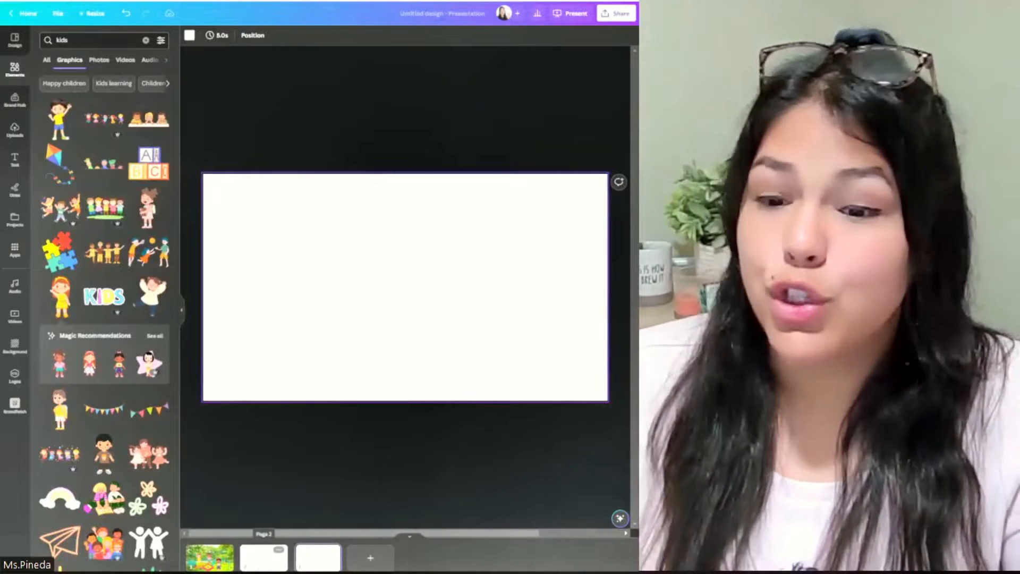
{"action": "left_click", "coordinate": [25, 160]}
{"action": "left_click", "coordinate": [80, 103]}
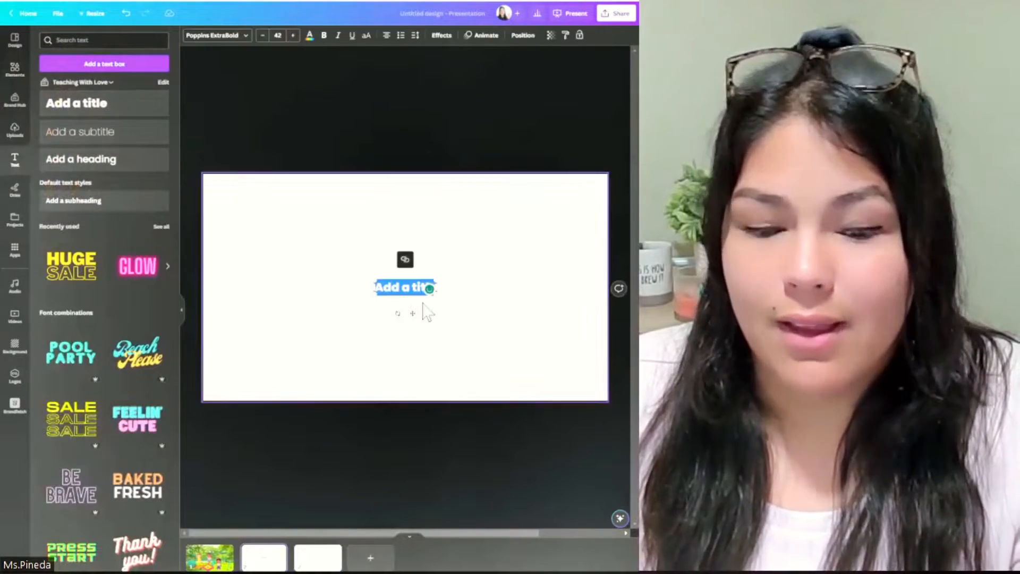
{"action": "type", "text": "1 + 2"}
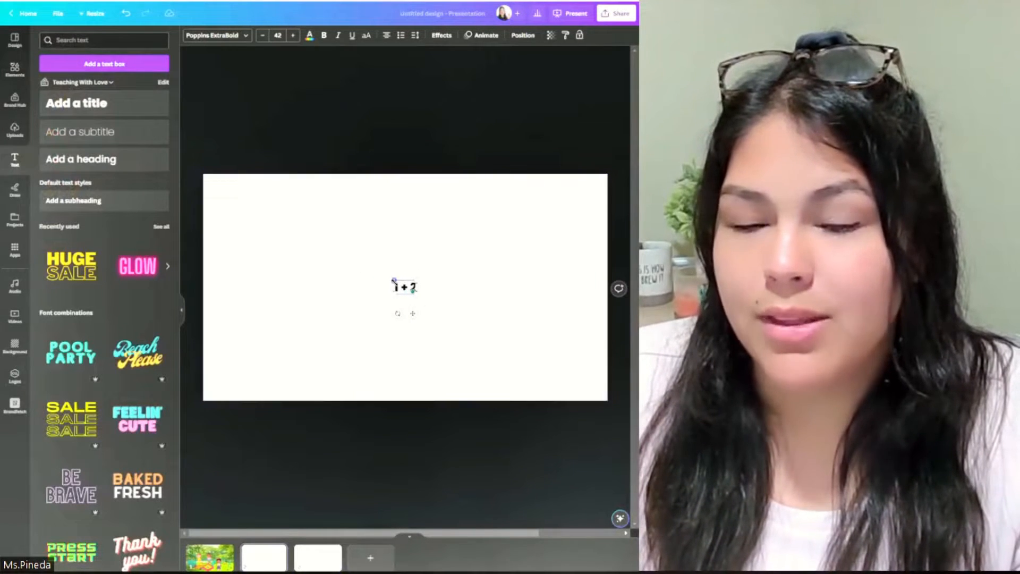
{"action": "left_click_drag", "start_coordinate": [394, 277], "coordinate": [226, 186]}
{"action": "left_click_drag", "start_coordinate": [330, 228], "coordinate": [389, 267]}
{"action": "left_click_drag", "start_coordinate": [363, 223], "coordinate": [373, 224]}
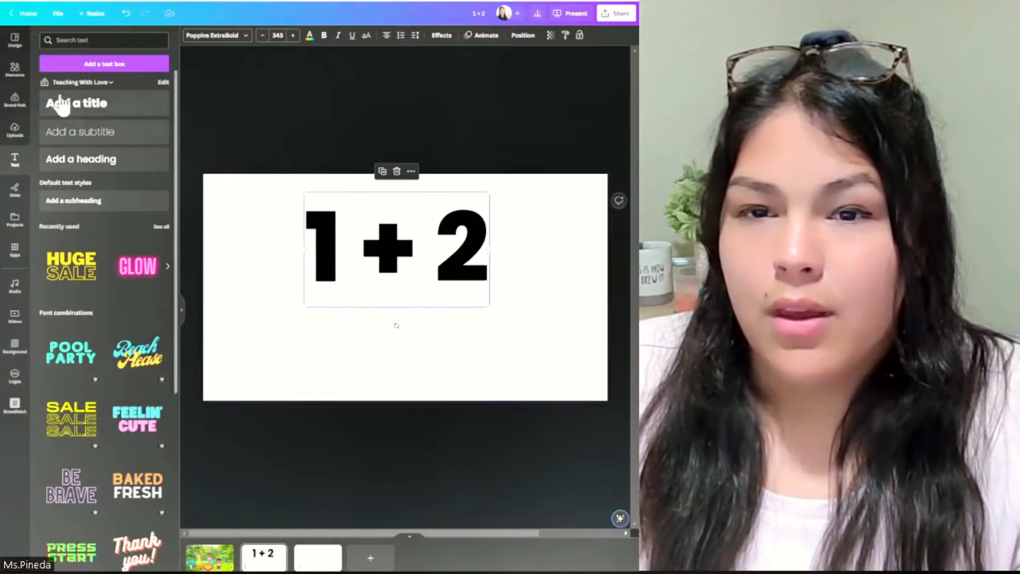
Search the graphics for "present", place the yellow gift with red ribbon below the equation and nudge the equation up.
{"action": "left_click", "coordinate": [20, 68]}
{"action": "left_click", "coordinate": [75, 40]}
{"action": "type", "text": "present"}
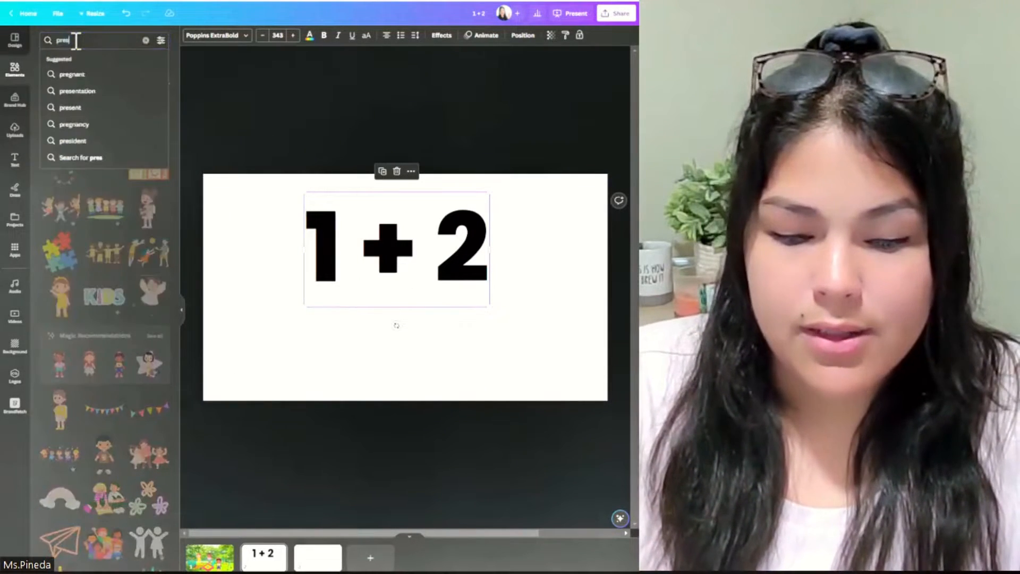
{"action": "key", "text": "Return"}
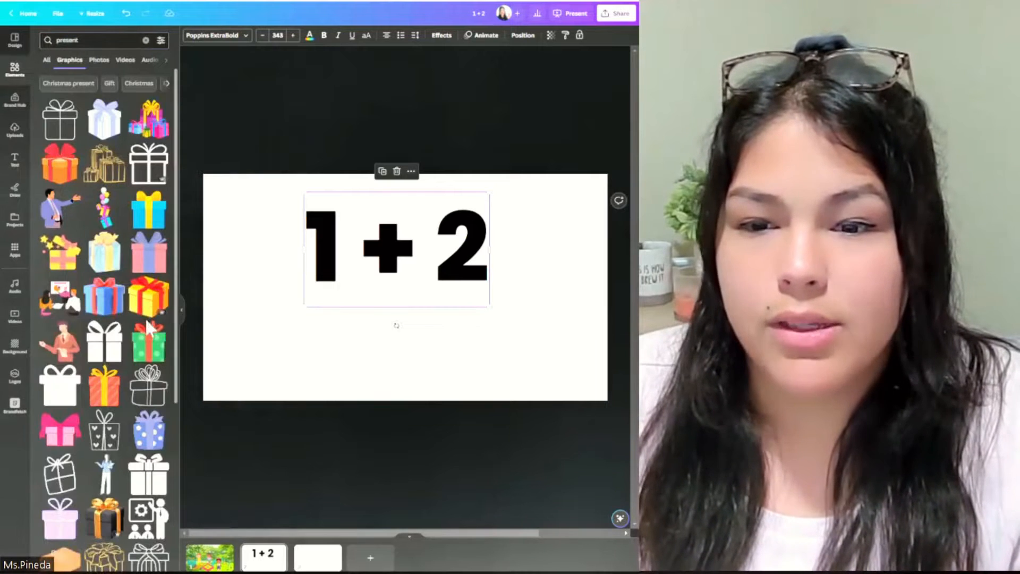
{"action": "left_click", "coordinate": [149, 300]}
{"action": "left_click_drag", "start_coordinate": [433, 338], "coordinate": [412, 348]}
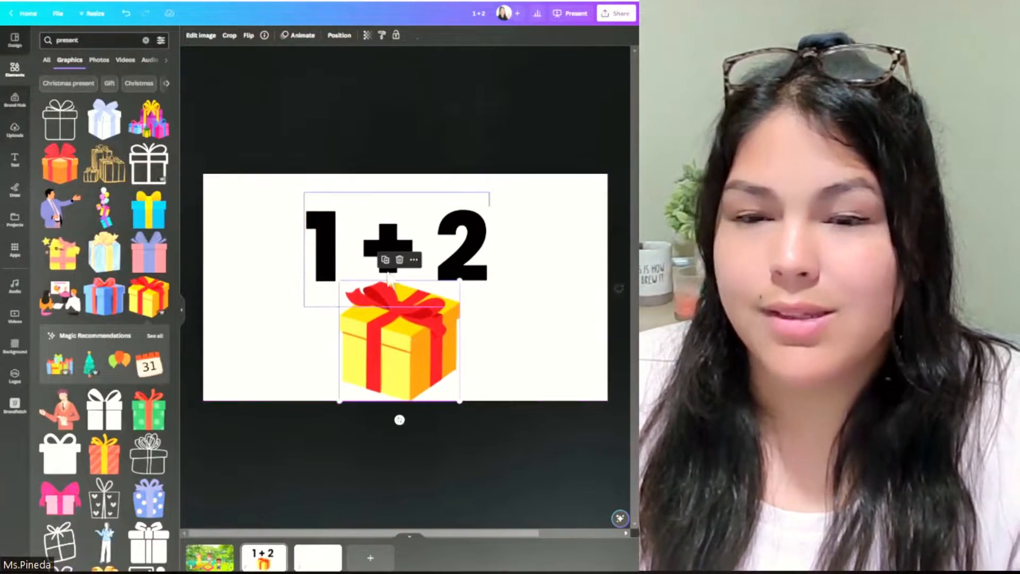
{"action": "mouse_move", "coordinate": [365, 250]}
{"action": "left_mouse_down"}
{"action": "mouse_move", "coordinate": [376, 248]}
{"action": "mouse_move", "coordinate": [368, 243]}
{"action": "left_mouse_up"}
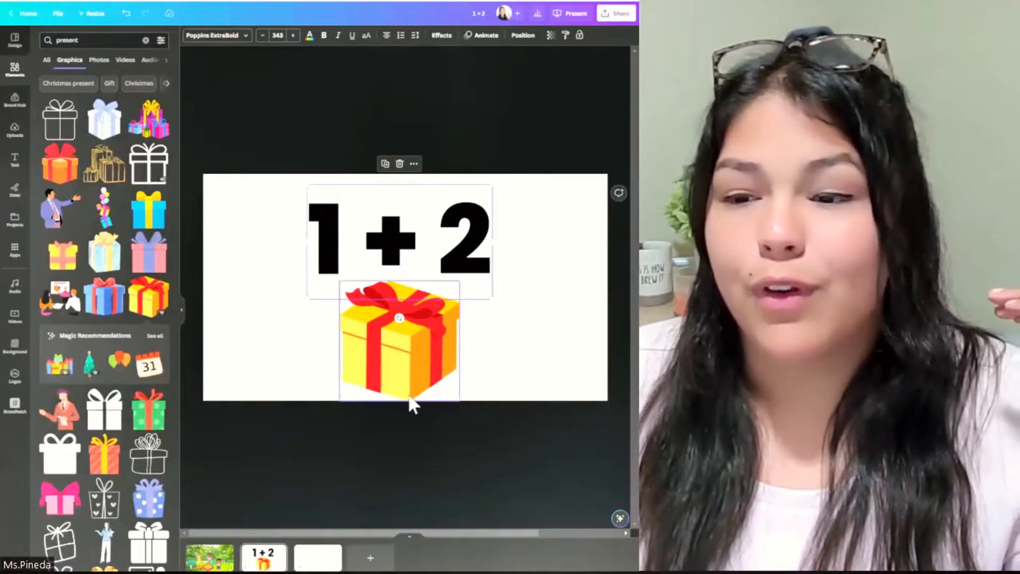
{"action": "left_click", "coordinate": [397, 364]}
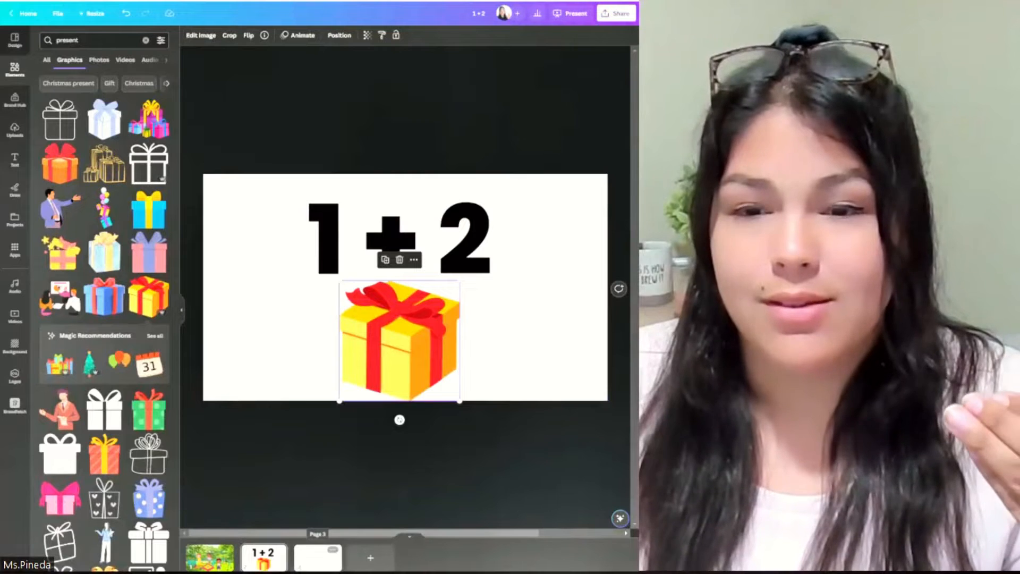
Place the recently used thin red prohibition sign on page 3, enlarged and centred to nearly fill the page height.
{"action": "left_click", "coordinate": [318, 556]}
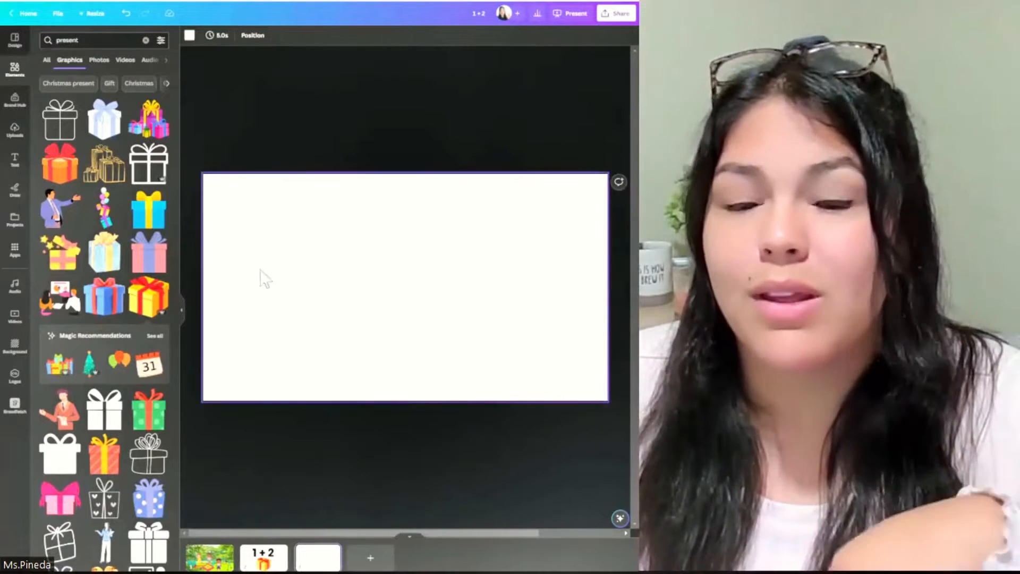
{"action": "left_click", "coordinate": [23, 69]}
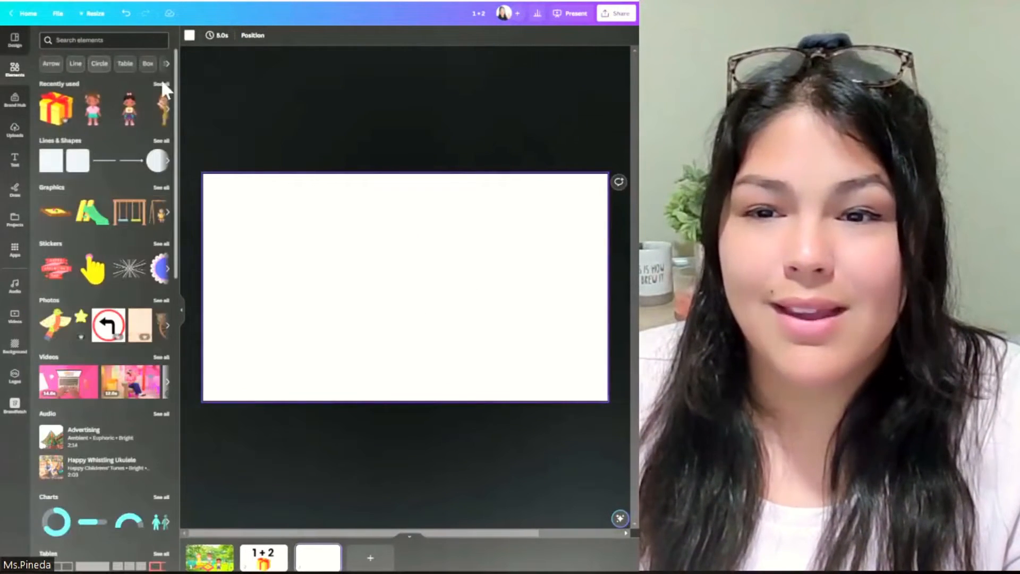
{"action": "left_click", "coordinate": [161, 85]}
{"action": "left_click", "coordinate": [149, 287]}
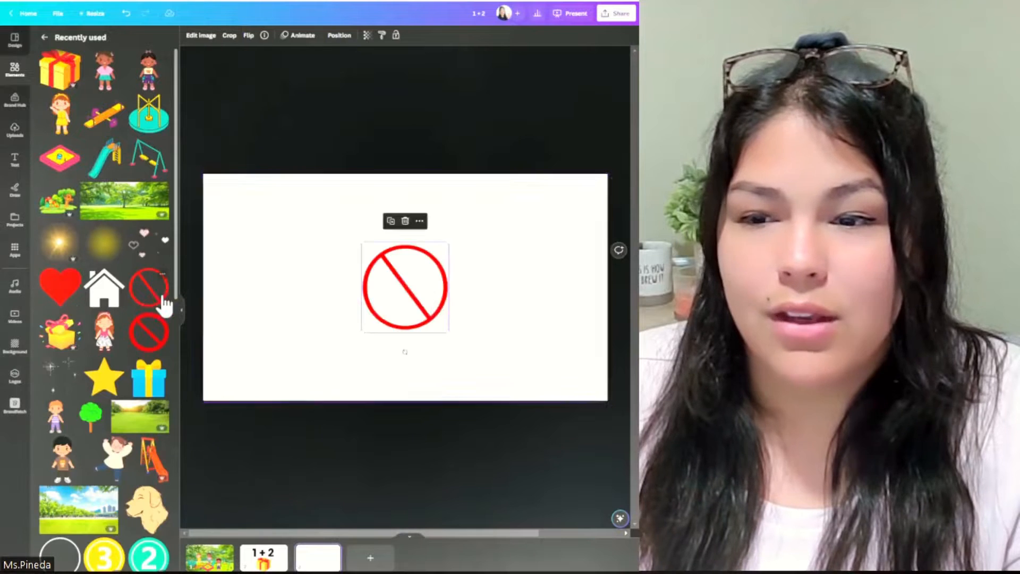
{"action": "left_click_drag", "start_coordinate": [411, 284], "coordinate": [367, 222]}
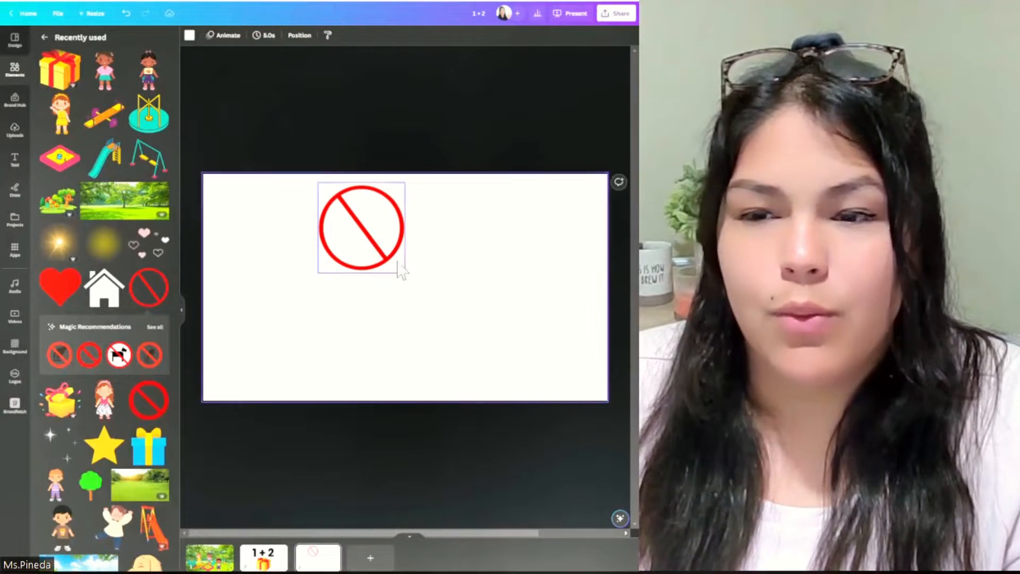
{"action": "left_click_drag", "start_coordinate": [403, 274], "coordinate": [510, 385]}
{"action": "left_click_drag", "start_coordinate": [441, 323], "coordinate": [545, 354]}
Add a small black house icon in the lower-right corner of page 3.
{"action": "left_click", "coordinate": [104, 289]}
{"action": "left_click_drag", "start_coordinate": [506, 304], "coordinate": [588, 374]}
{"action": "left_click", "coordinate": [565, 428]}
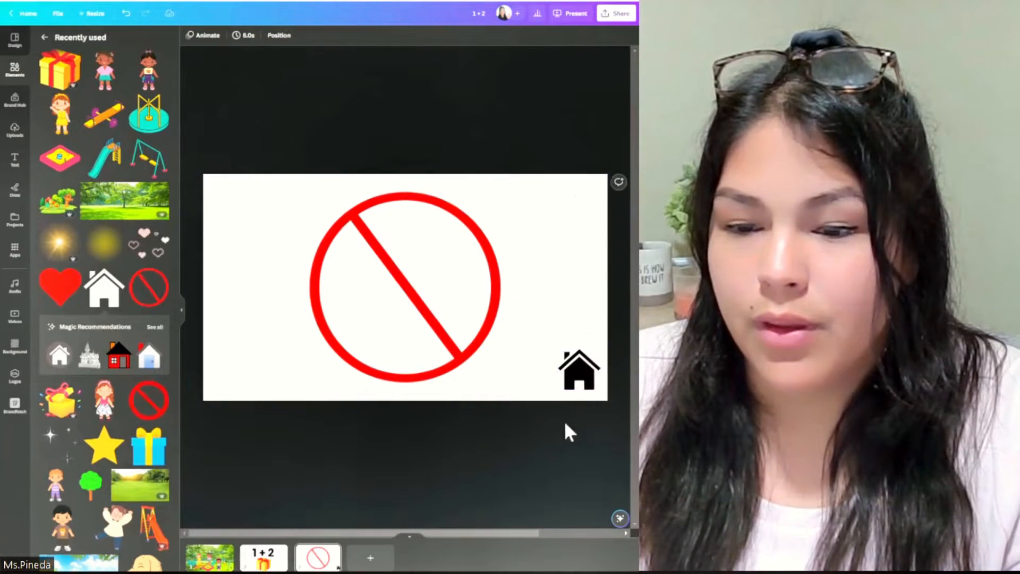
Apply the pale green-to-blue gradient as the background of page 3 and page 2.
{"action": "left_click", "coordinate": [189, 37]}
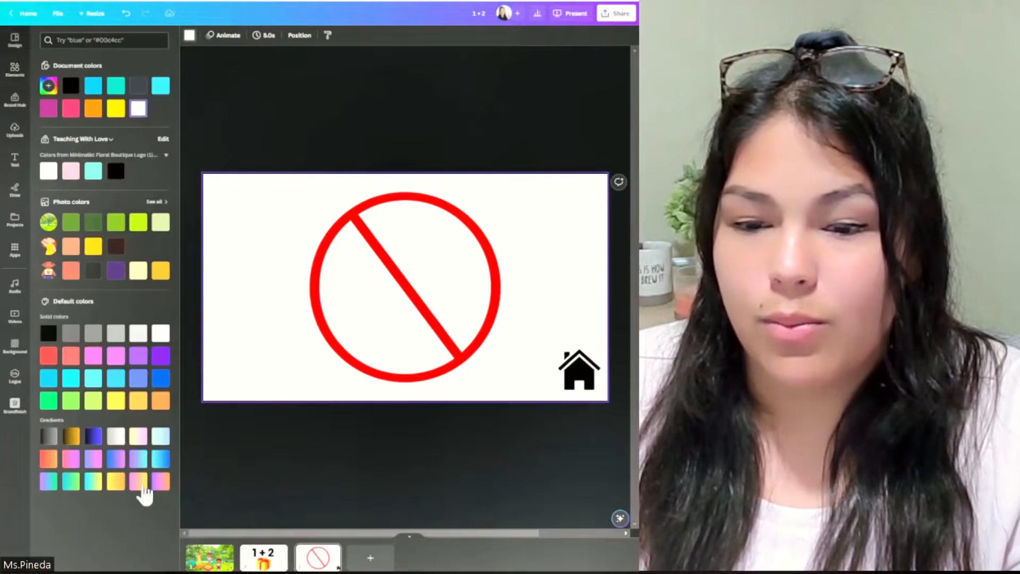
{"action": "left_click", "coordinate": [161, 482]}
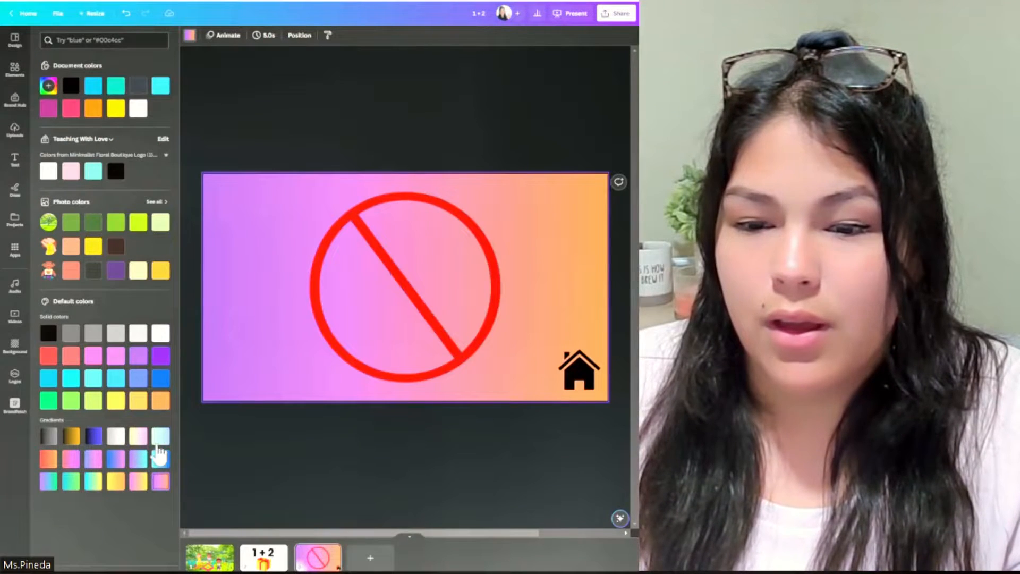
{"action": "left_click", "coordinate": [161, 437]}
{"action": "left_click", "coordinate": [263, 557]}
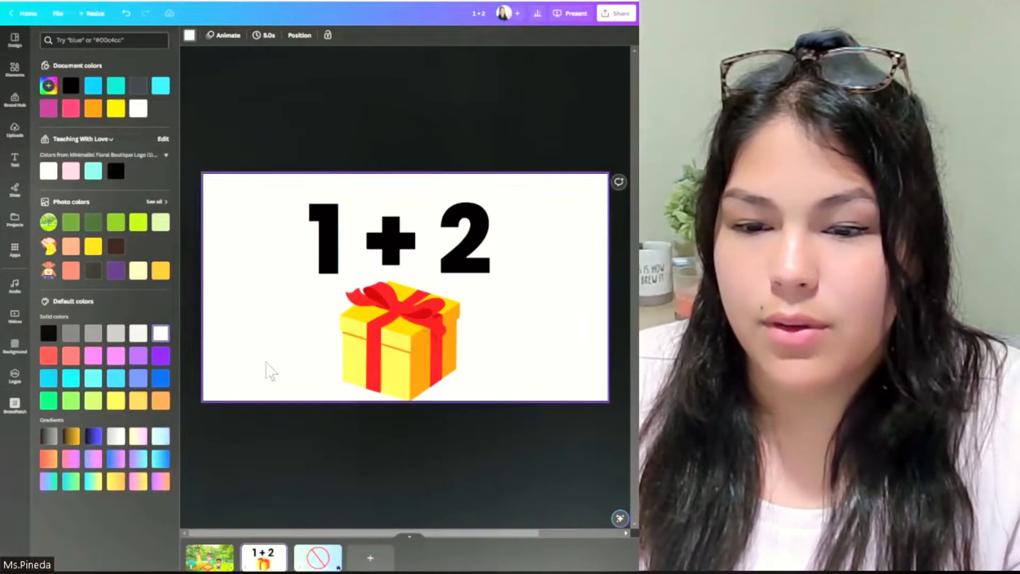
{"action": "left_click", "coordinate": [161, 437]}
{"action": "left_click", "coordinate": [312, 482]}
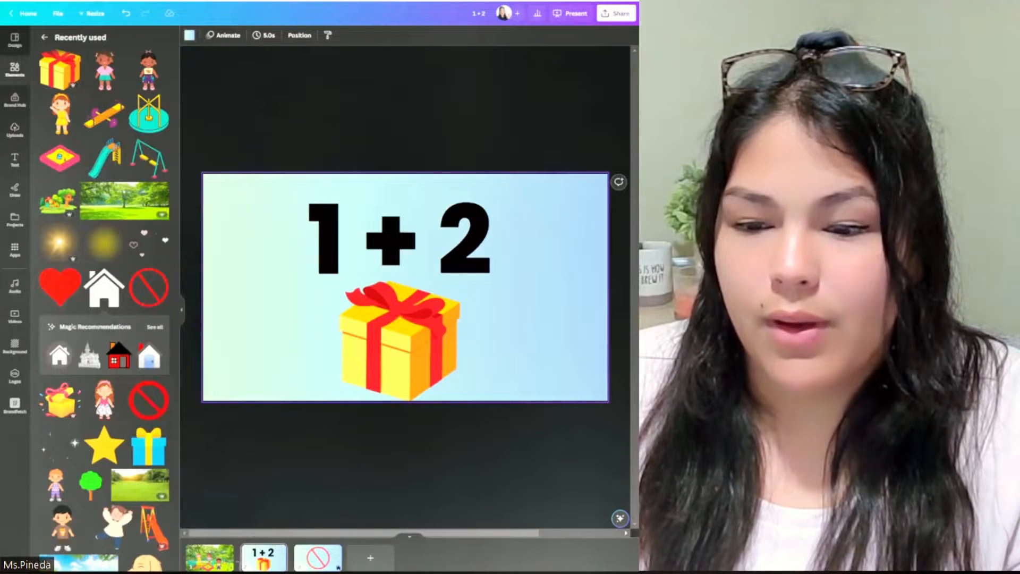
Link the pink sandbox in the page 1 park scene to page 2 of the document.
{"action": "left_click", "coordinate": [209, 557]}
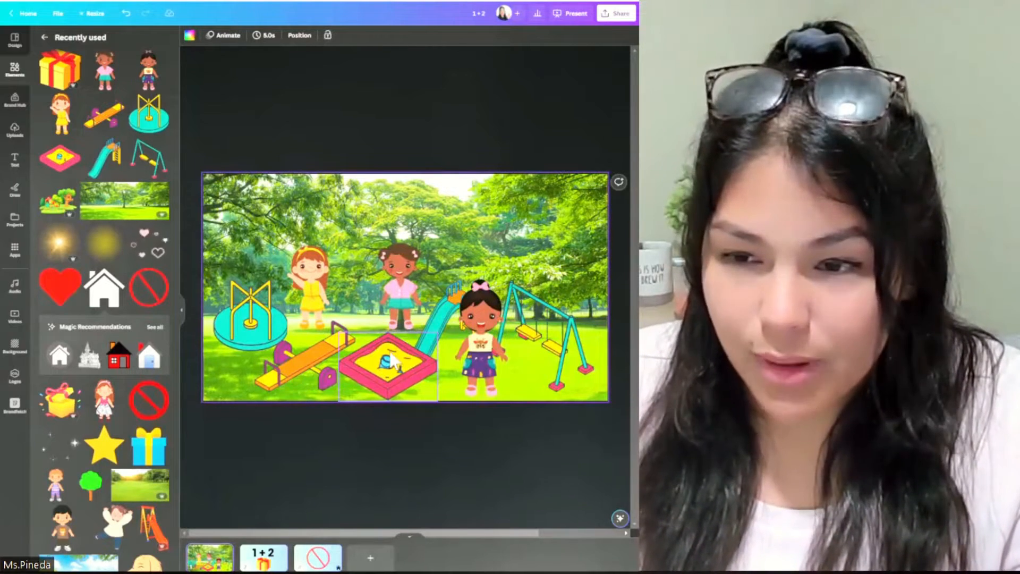
{"action": "left_click", "coordinate": [393, 363]}
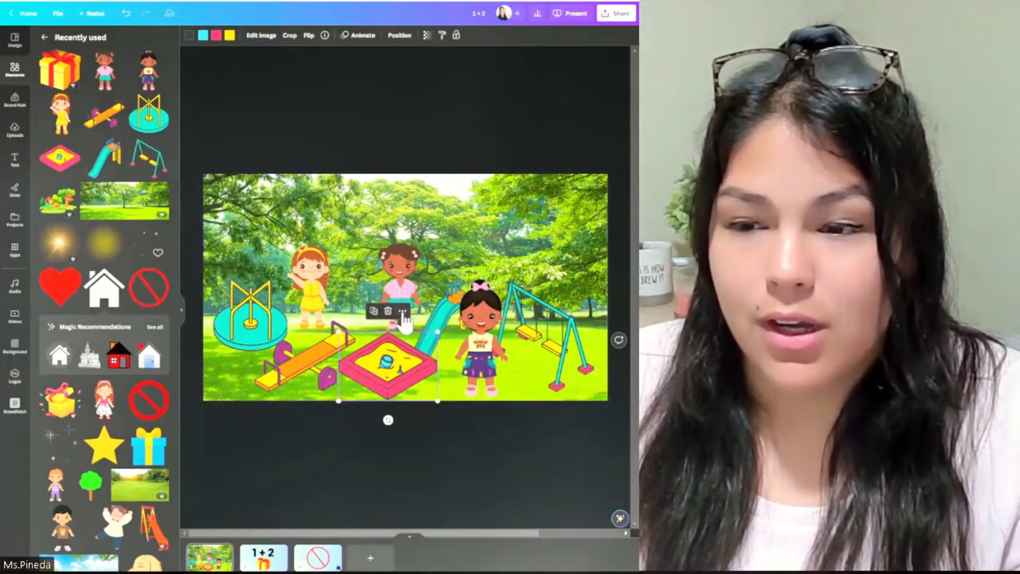
{"action": "left_click", "coordinate": [402, 312]}
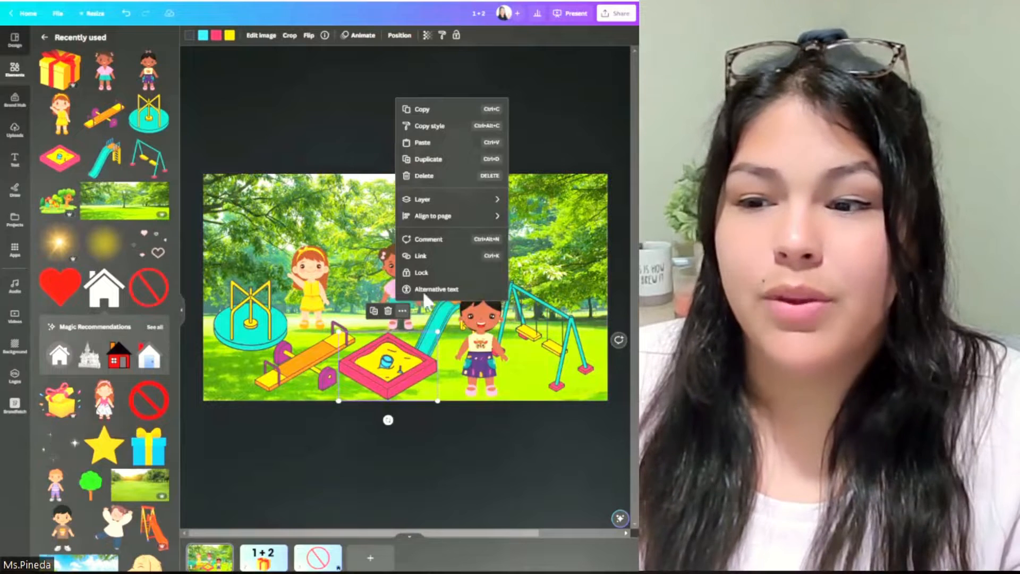
{"action": "left_click", "coordinate": [448, 256]}
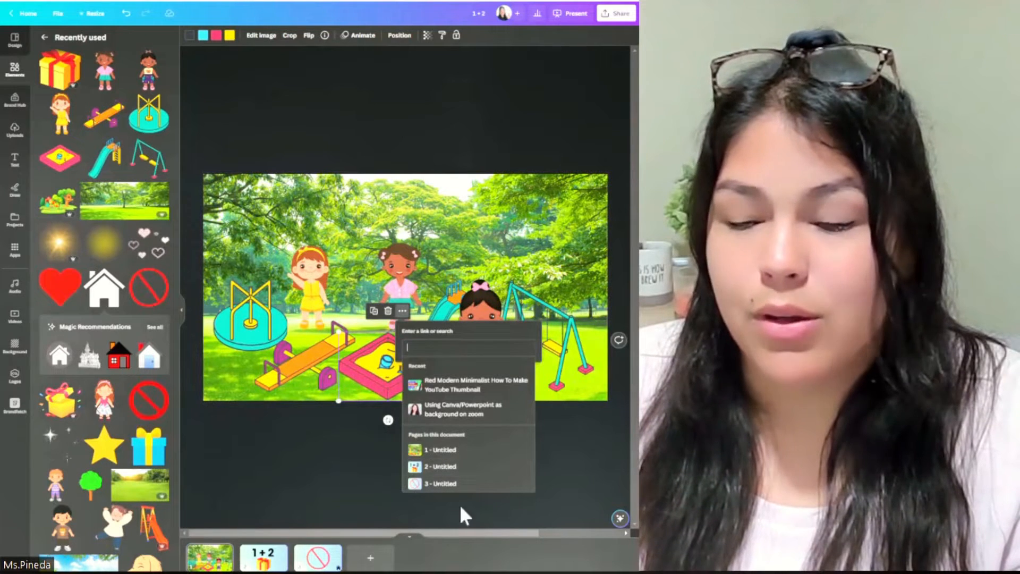
{"action": "left_click", "coordinate": [435, 468]}
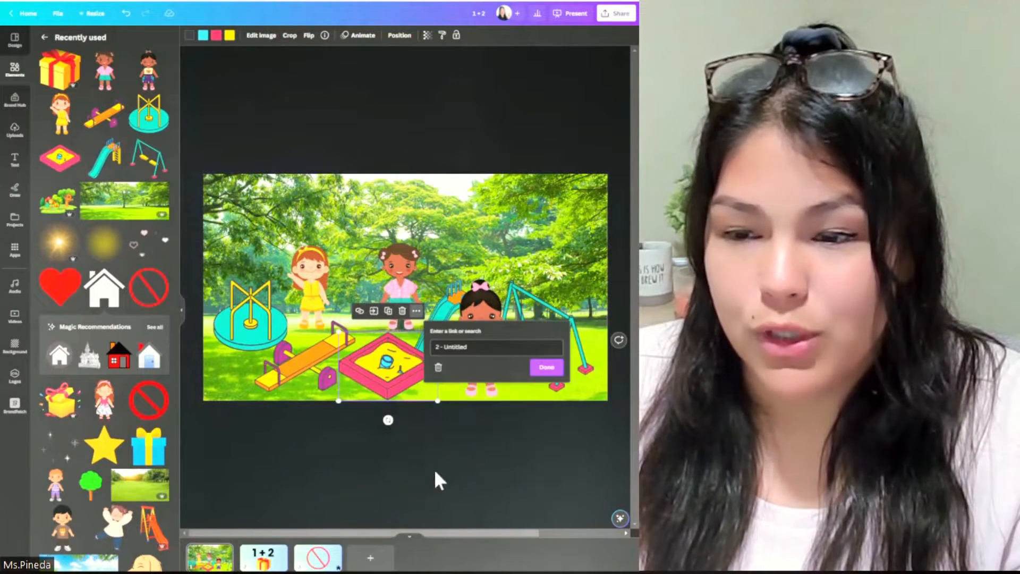
{"action": "left_click", "coordinate": [551, 373]}
{"action": "left_click", "coordinate": [428, 498]}
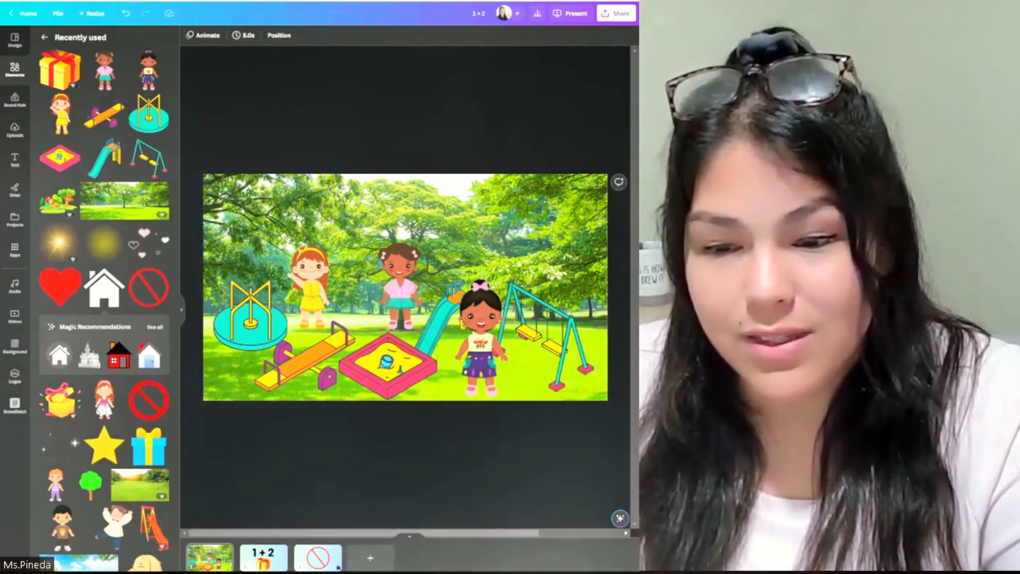
Link the yellow gift below the "1 + 2" equation on page 2 to page 3.
{"action": "left_click", "coordinate": [264, 557]}
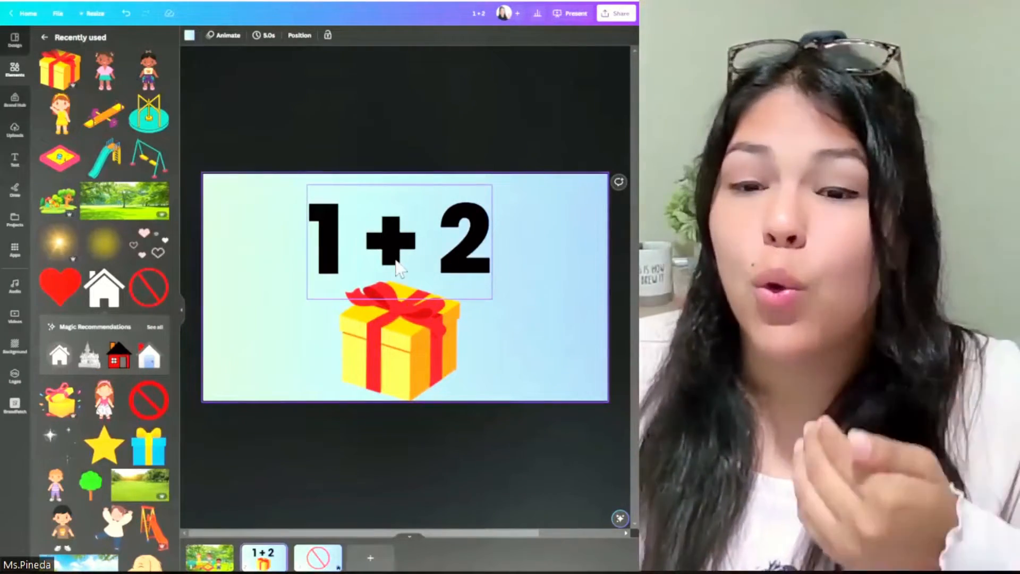
{"action": "left_click", "coordinate": [405, 362]}
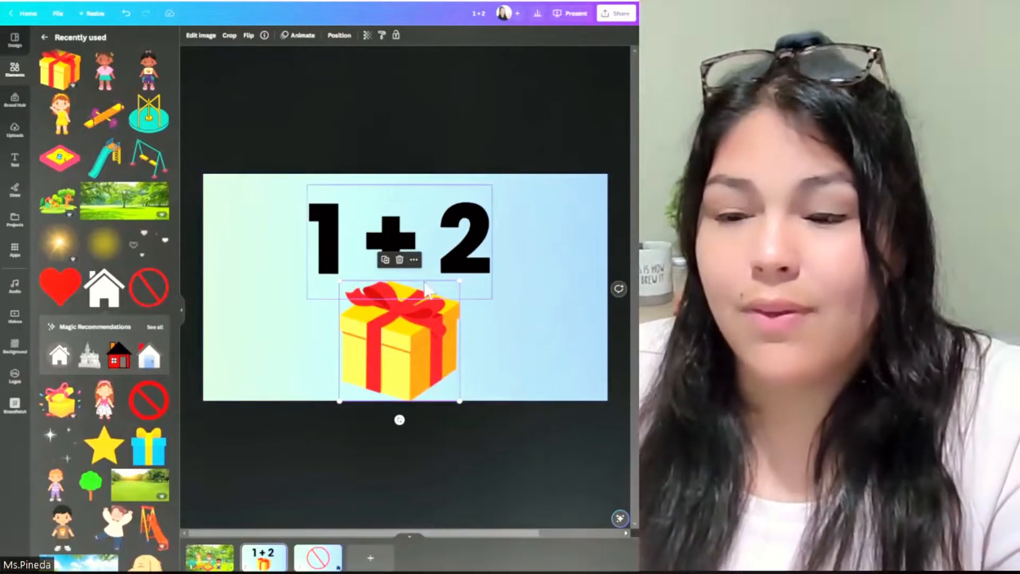
{"action": "left_click", "coordinate": [414, 260]}
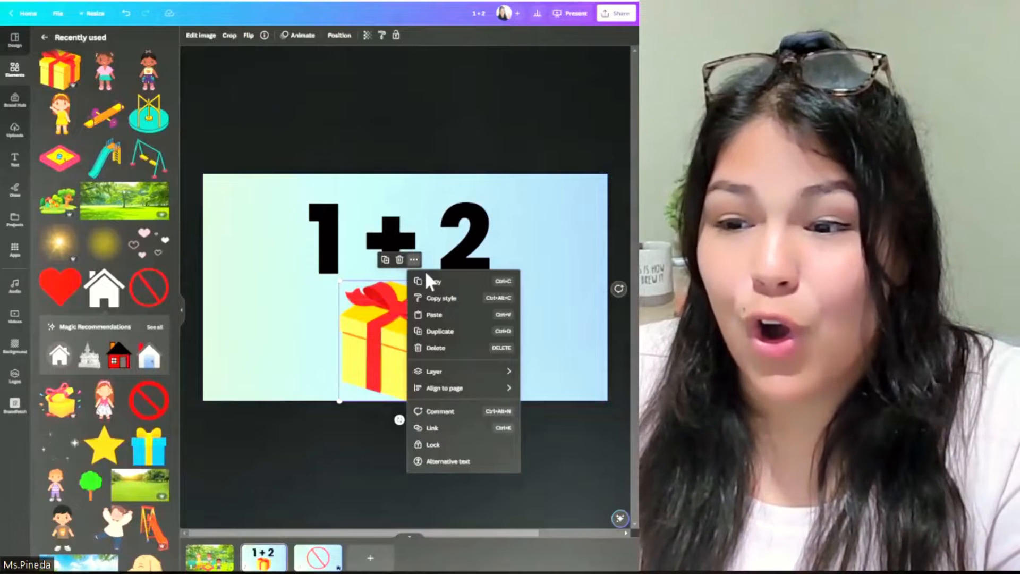
{"action": "left_click", "coordinate": [451, 430]}
{"action": "left_click", "coordinate": [458, 434]}
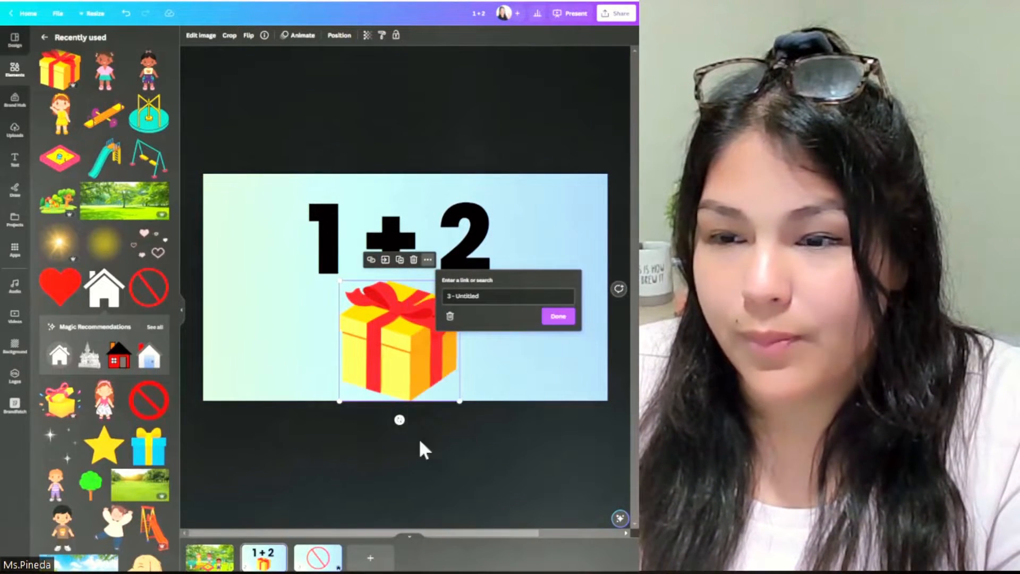
{"action": "left_click", "coordinate": [558, 316]}
{"action": "left_click", "coordinate": [469, 471]}
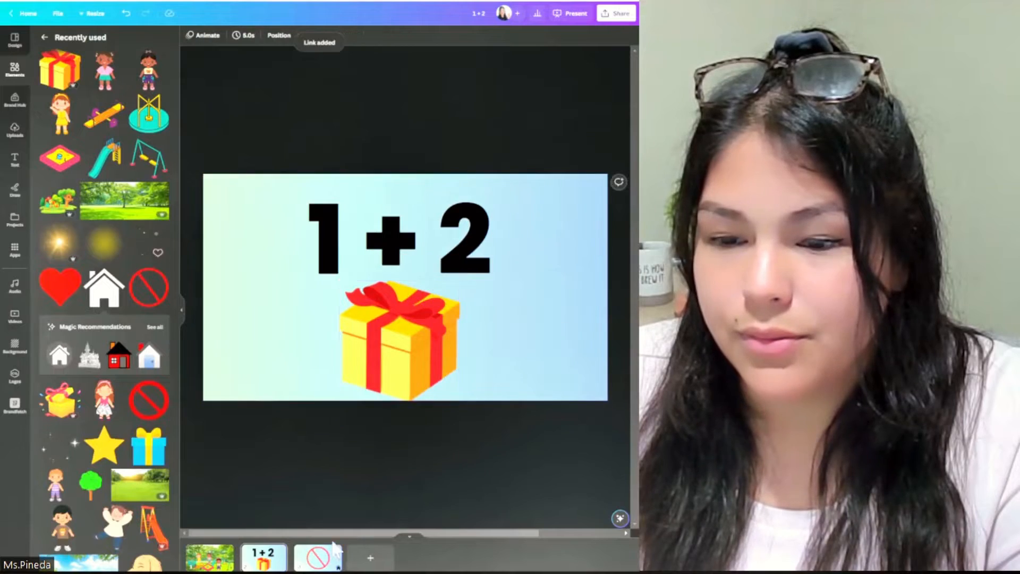
Link the black house icon on page 3 back to page 1.
{"action": "left_click", "coordinate": [318, 558]}
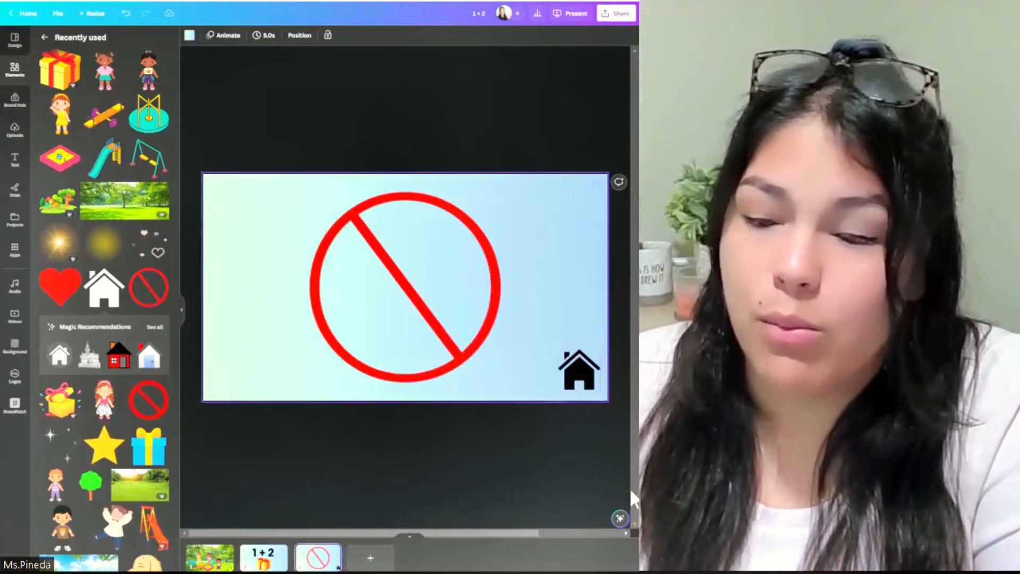
{"action": "left_click", "coordinate": [585, 380]}
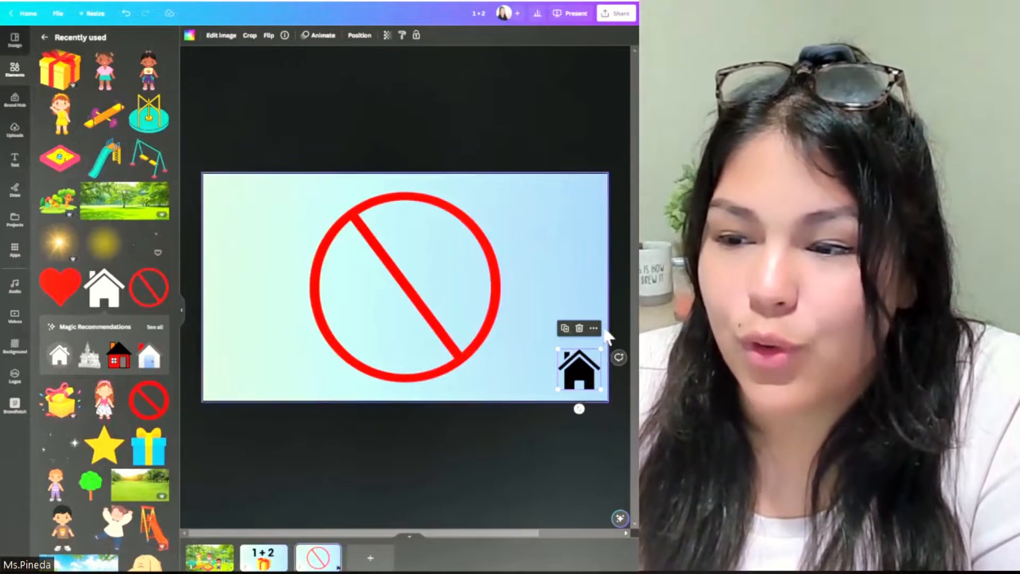
{"action": "left_click", "coordinate": [594, 328]}
{"action": "left_click", "coordinate": [554, 291]}
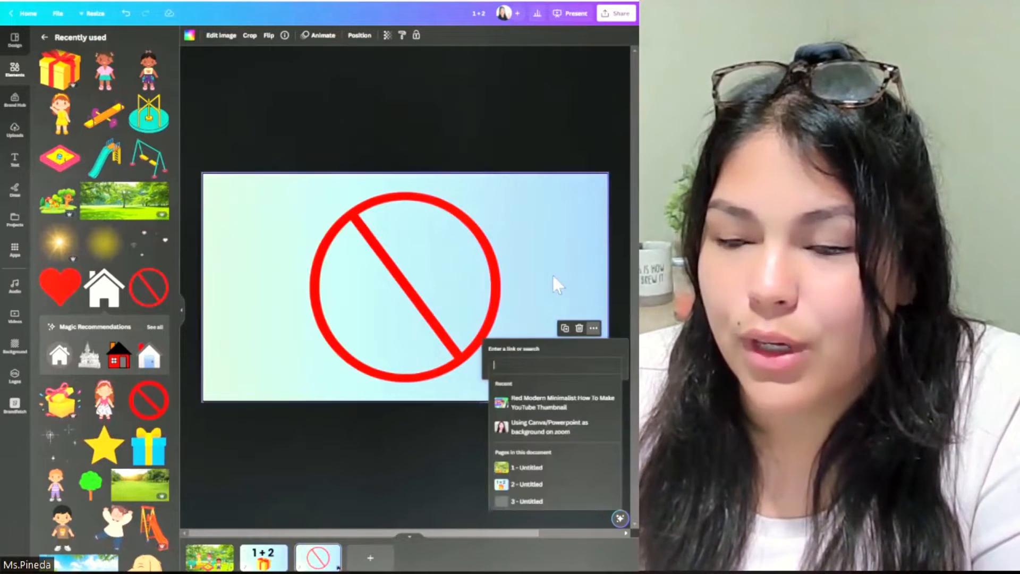
{"action": "left_click", "coordinate": [539, 470]}
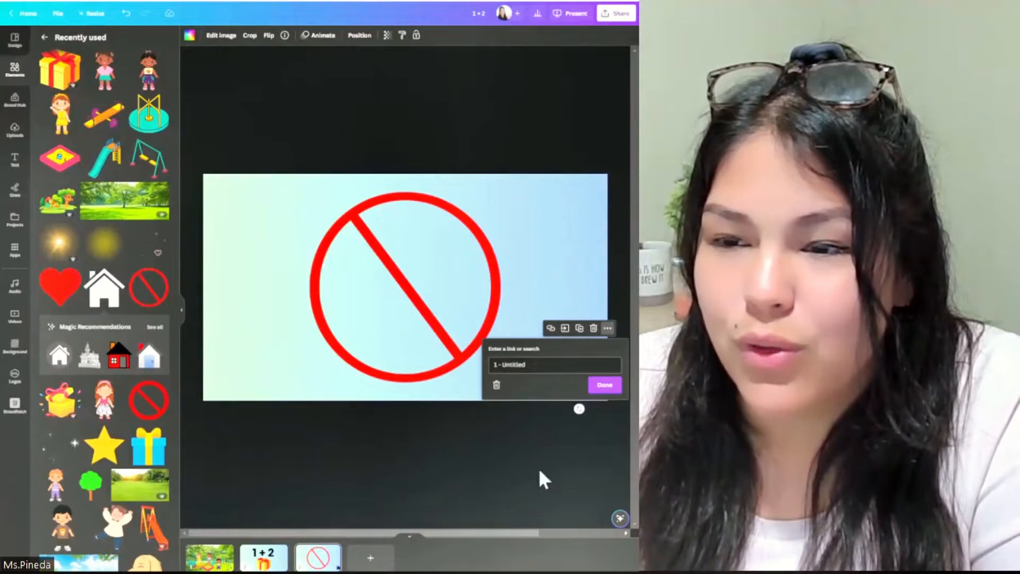
{"action": "left_click", "coordinate": [588, 406]}
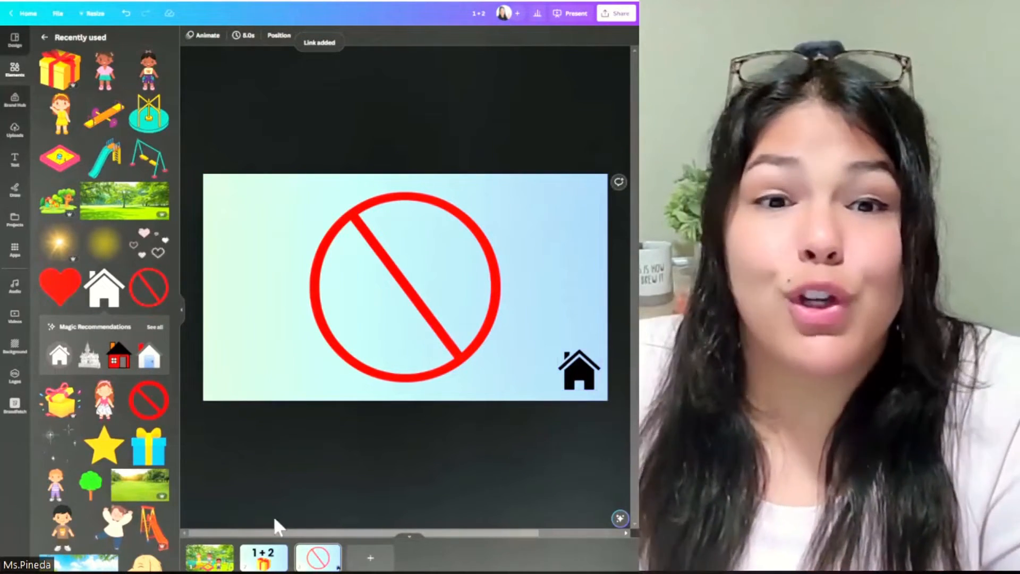
Add a fourth page and copy the "1 + 2" equation from page 2 onto it.
{"action": "left_click", "coordinate": [370, 557]}
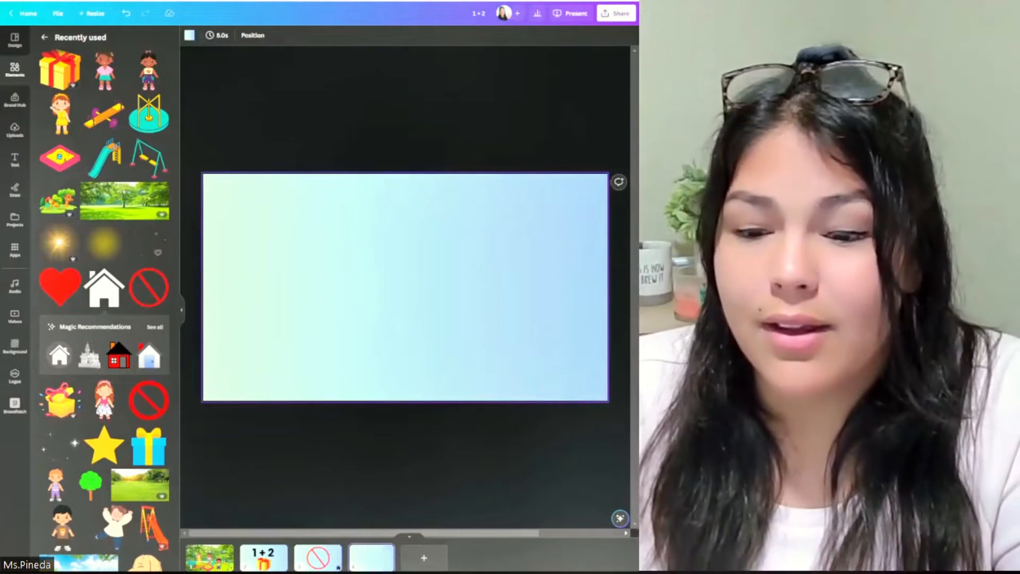
{"action": "left_click", "coordinate": [210, 558]}
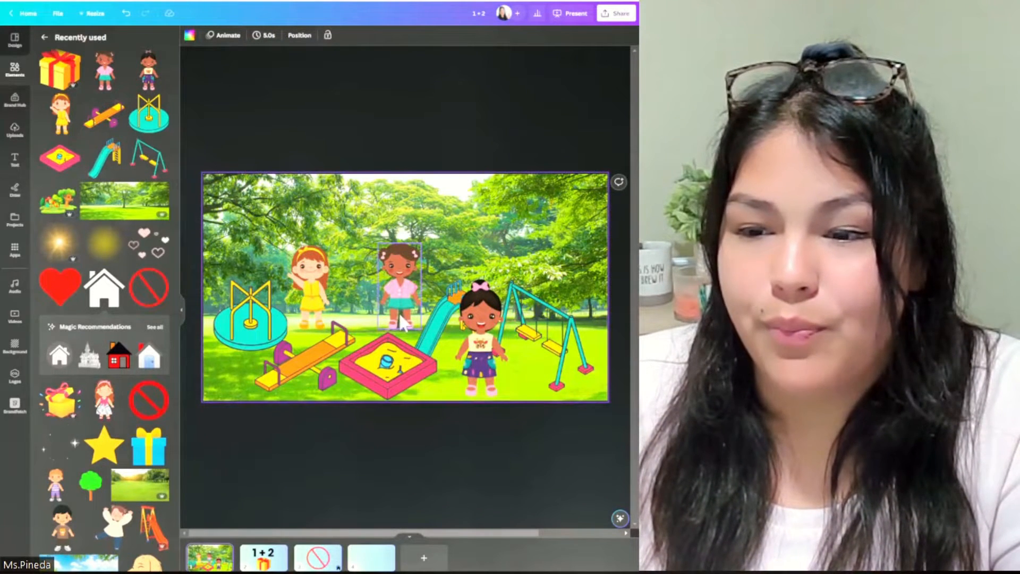
{"action": "left_click", "coordinate": [379, 555]}
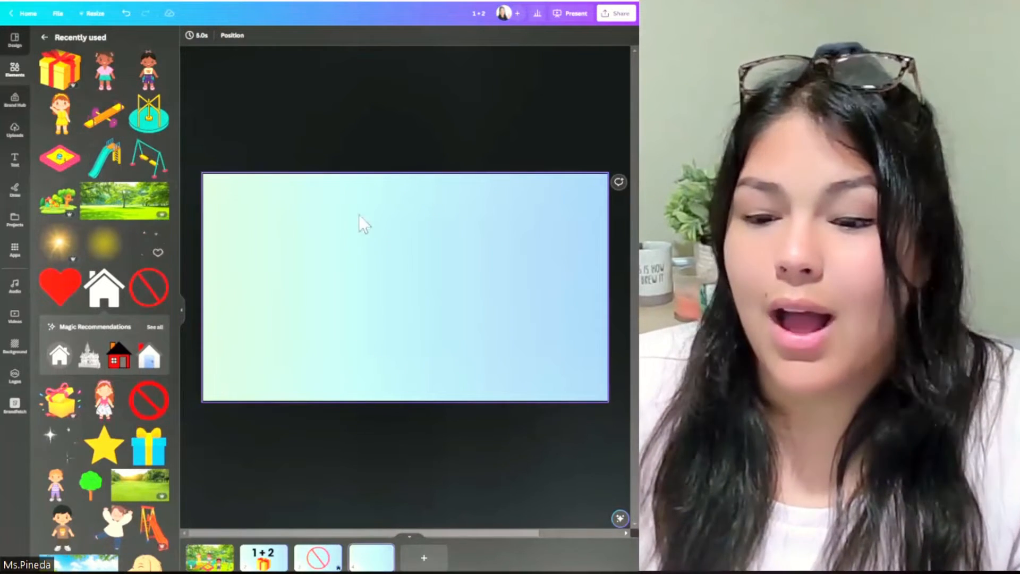
{"action": "left_click", "coordinate": [264, 555]}
{"action": "left_click", "coordinate": [415, 187]}
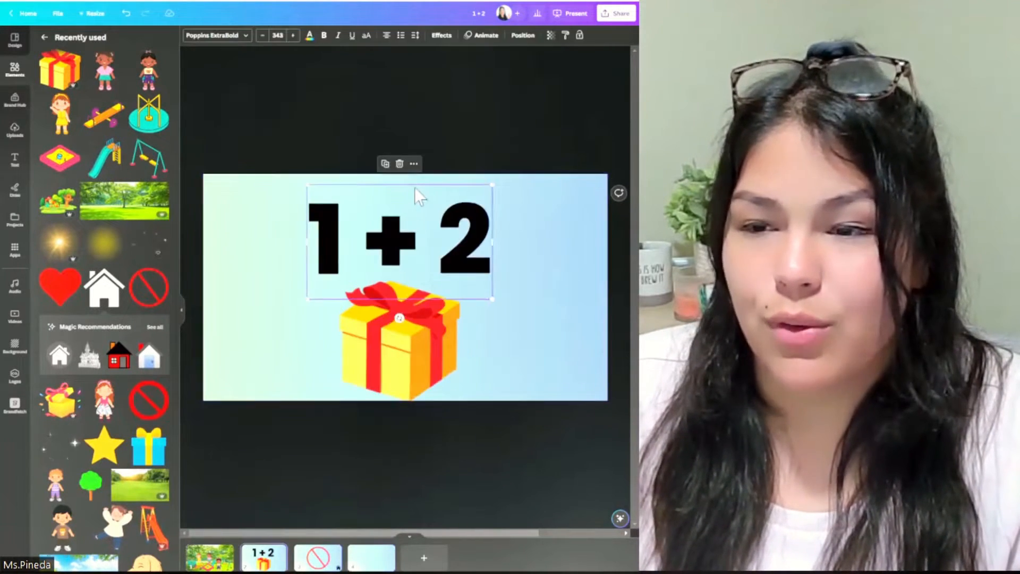
{"action": "right_click", "coordinate": [451, 200]}
{"action": "left_click", "coordinate": [470, 216]}
{"action": "left_click", "coordinate": [379, 555]}
{"action": "right_click", "coordinate": [408, 202]}
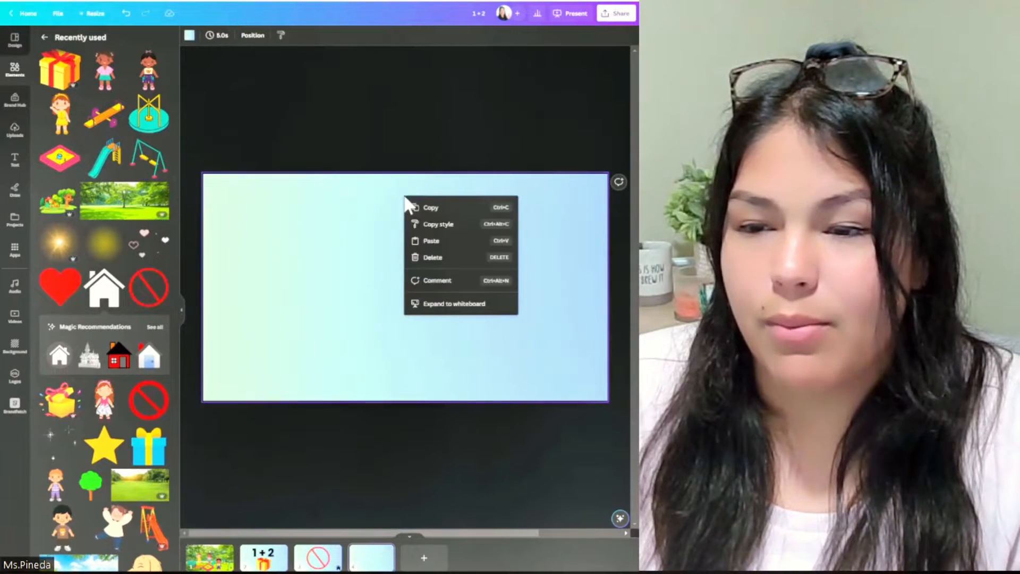
{"action": "left_click", "coordinate": [451, 240]}
Change the copied equation on page 4 to "2 + 2".
{"action": "double_click", "coordinate": [396, 223]}
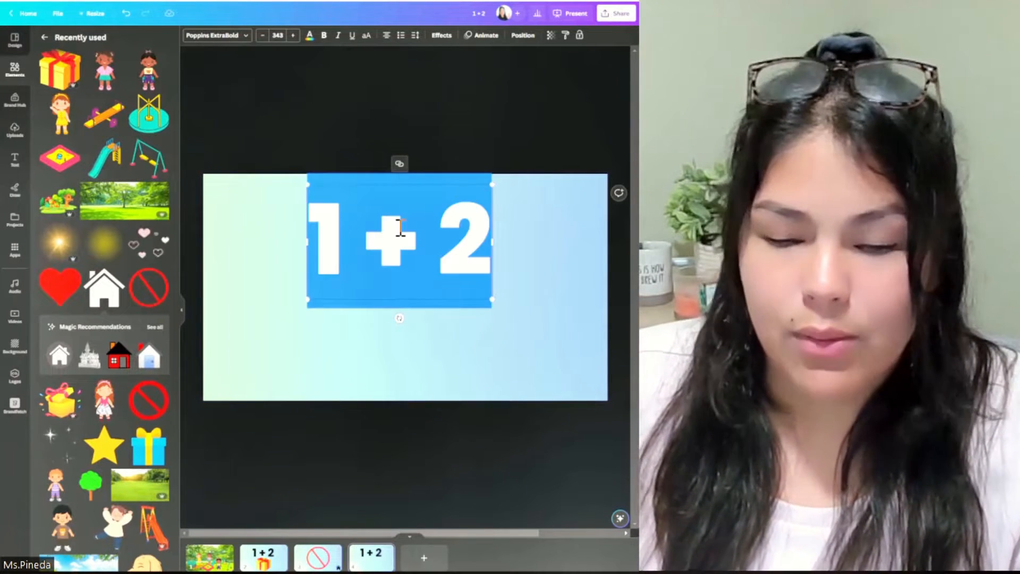
{"action": "key", "text": "Left"}
{"action": "key", "text": "Delete"}
{"action": "type", "text": "2"}
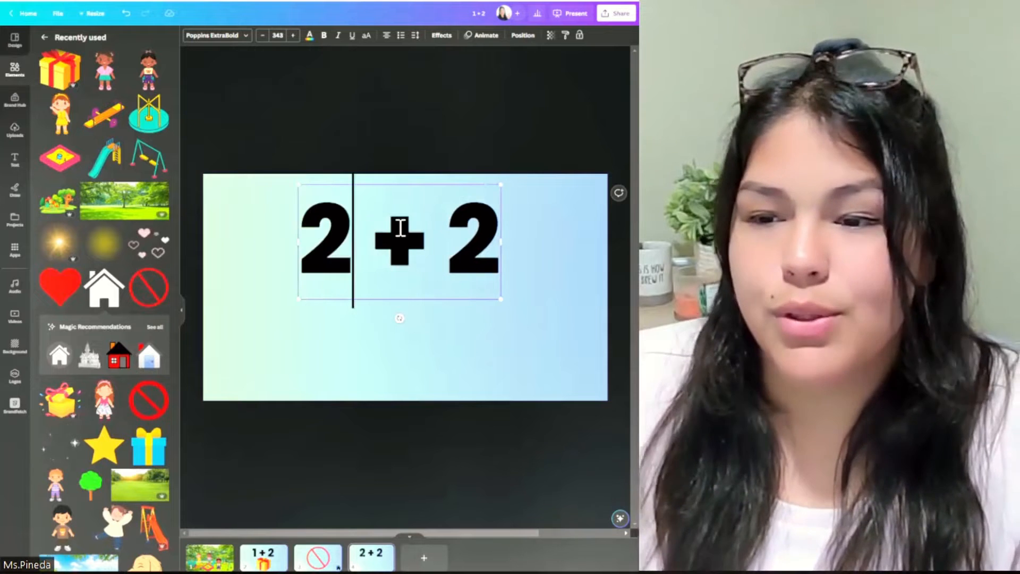
{"action": "left_click", "coordinate": [503, 455]}
Copy the yellow gift from page 2 and paste it below the equation on page 4.
{"action": "left_click", "coordinate": [264, 556]}
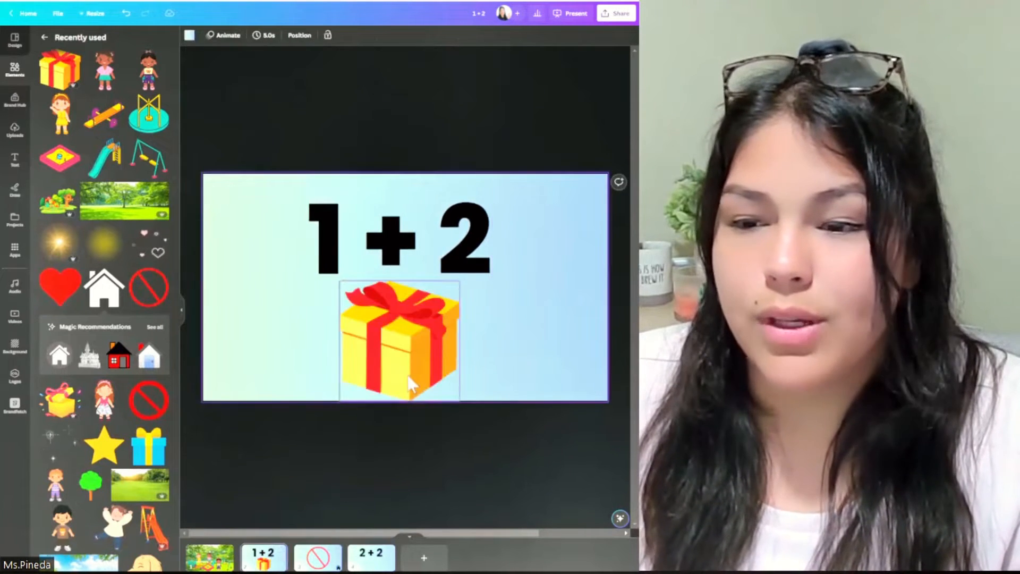
{"action": "right_click", "coordinate": [412, 383]}
{"action": "left_click", "coordinate": [448, 392]}
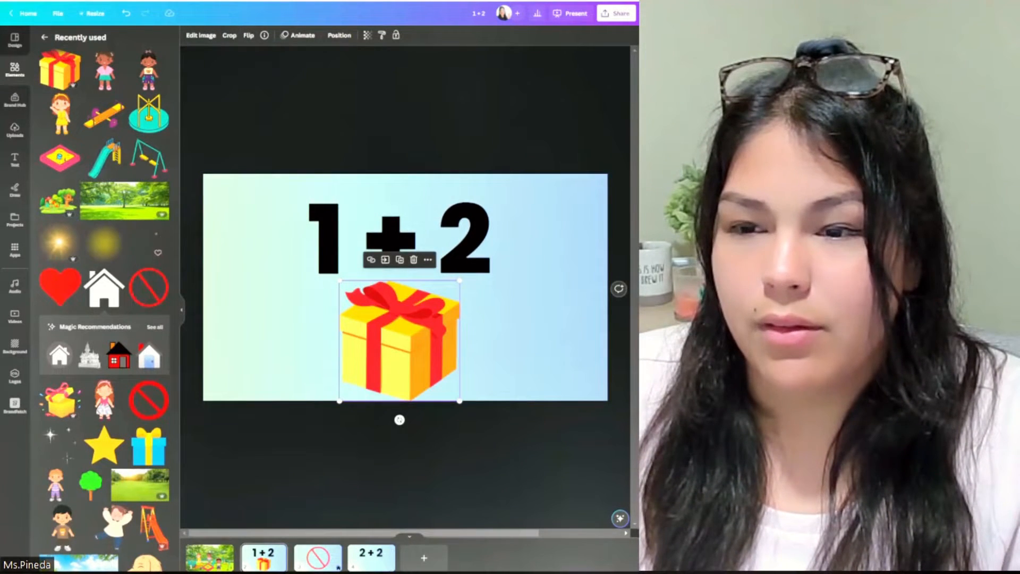
{"action": "left_click", "coordinate": [371, 556]}
{"action": "right_click", "coordinate": [464, 355]}
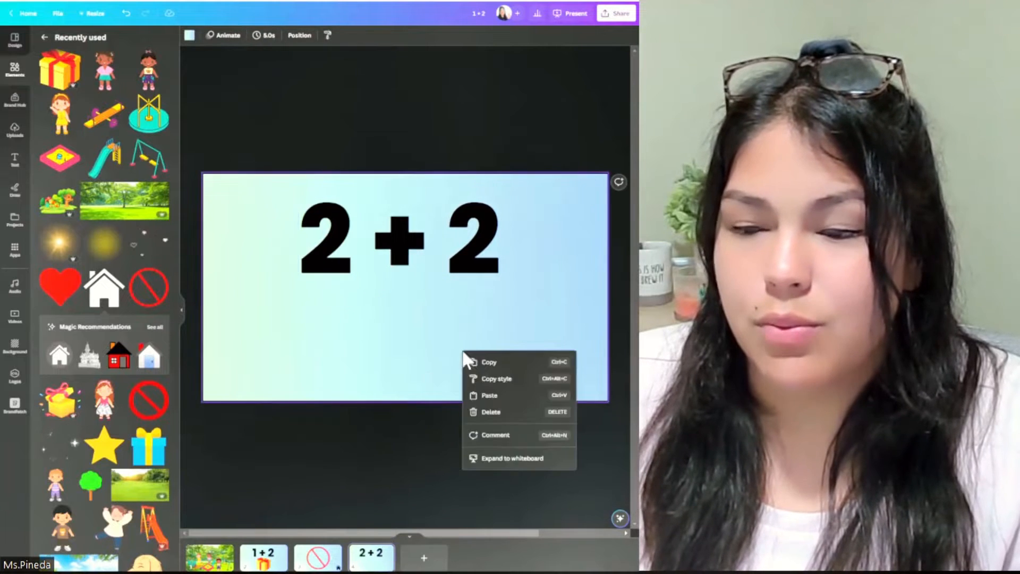
{"action": "left_click", "coordinate": [513, 396]}
{"action": "left_click", "coordinate": [515, 453]}
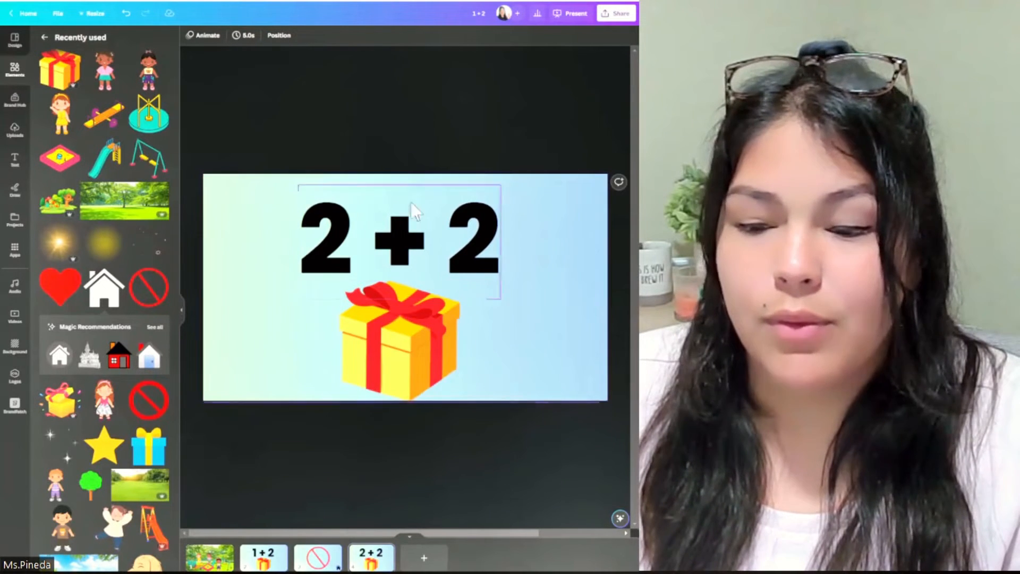
Add a blank fifth page and remove the page 3 link from the copied gift on page 4.
{"action": "left_click", "coordinate": [404, 563]}
{"action": "scroll", "coordinate": [397, 435], "scroll_direction": "up", "scroll_amount": 2}
{"action": "left_click", "coordinate": [417, 344]}
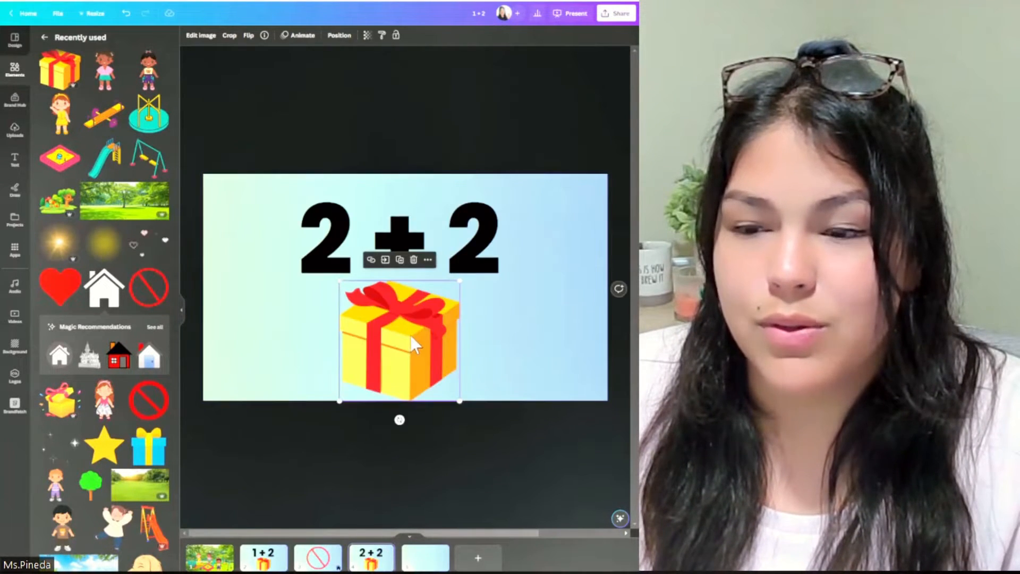
{"action": "left_click", "coordinate": [372, 259]}
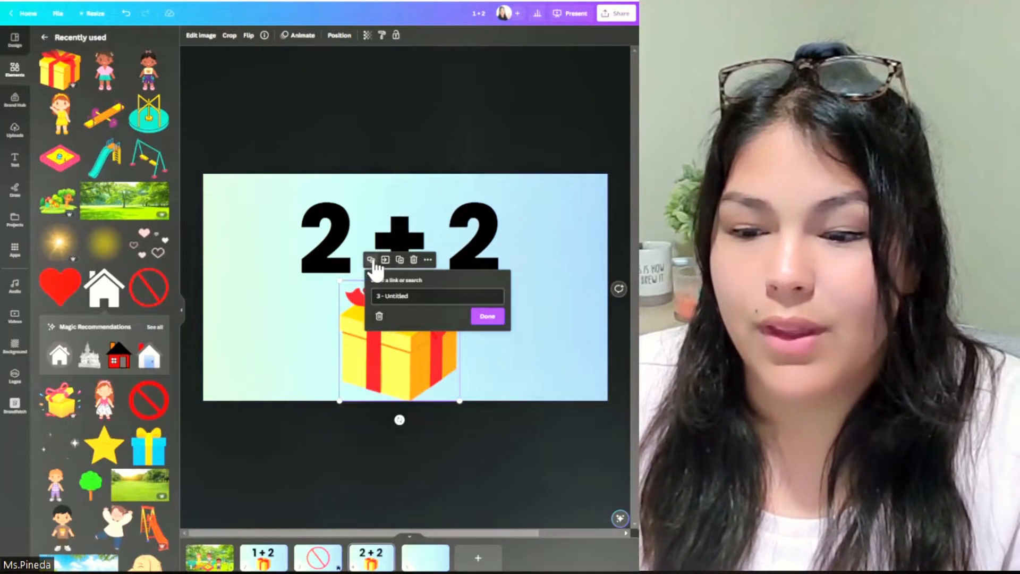
{"action": "left_click", "coordinate": [379, 316]}
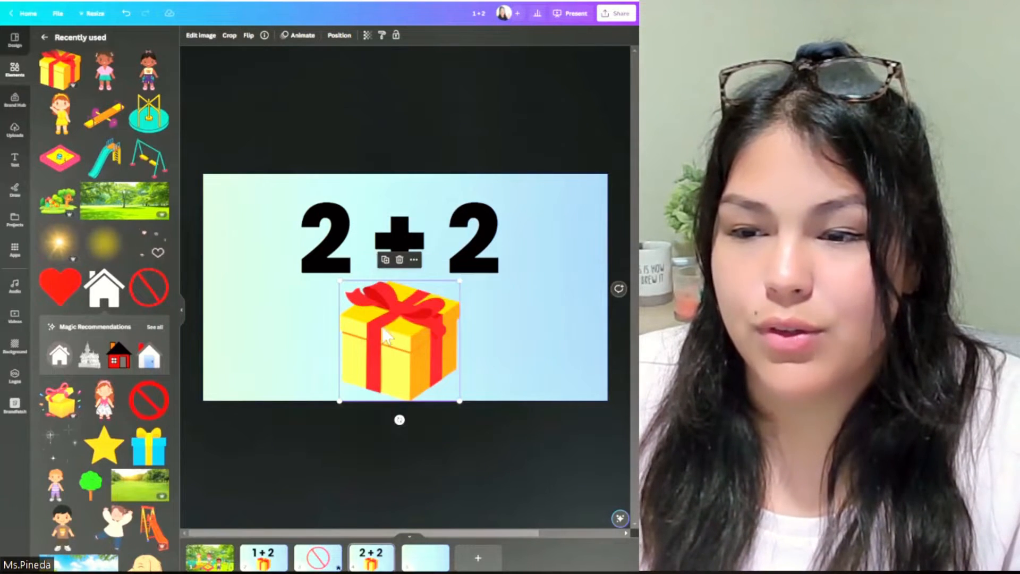
{"action": "left_click", "coordinate": [431, 468]}
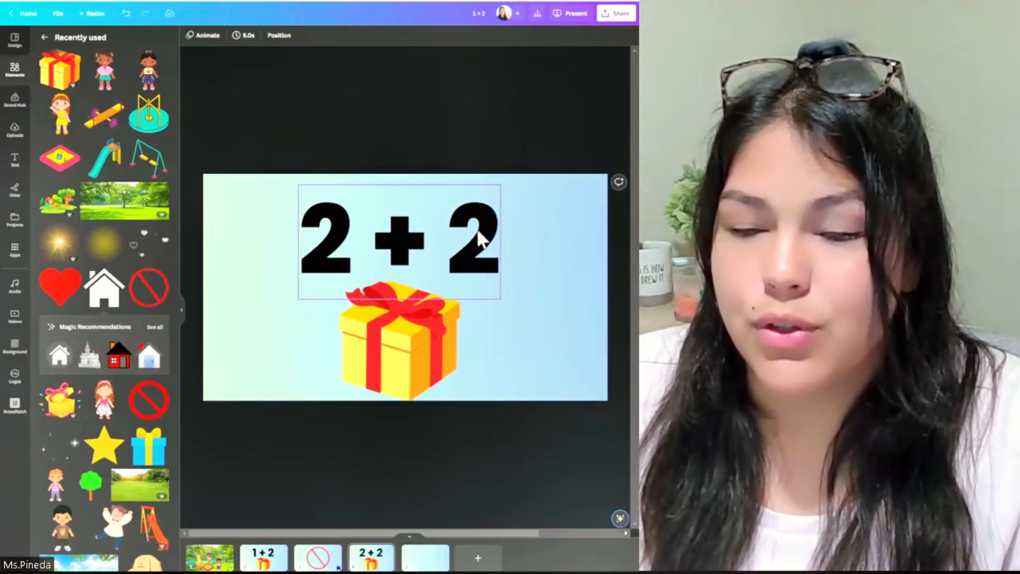
Link the gift on page 4 to page 5, and go to the blank page 5.
{"action": "left_click", "coordinate": [414, 356]}
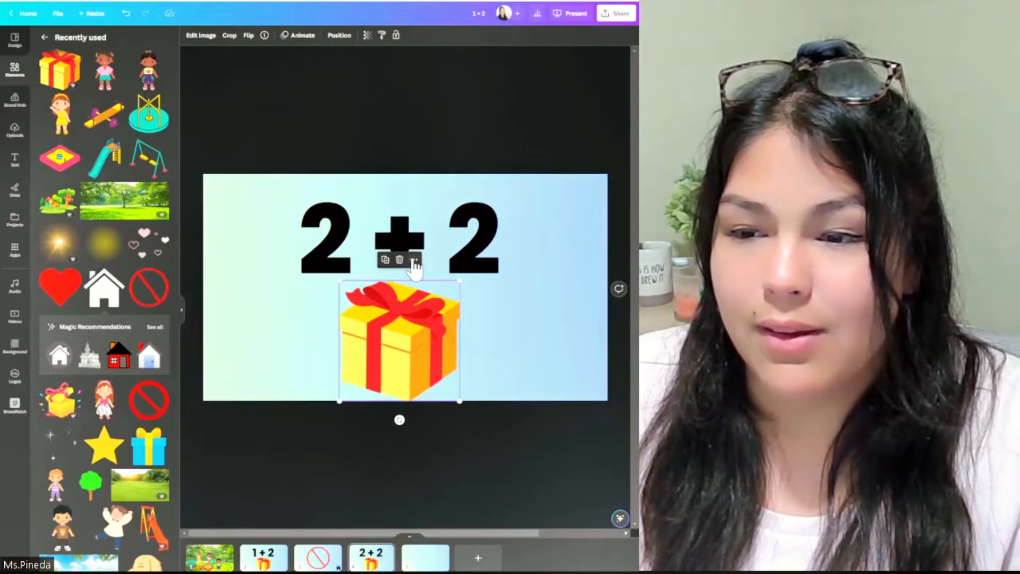
{"action": "left_click", "coordinate": [414, 259]}
{"action": "left_click", "coordinate": [464, 429]}
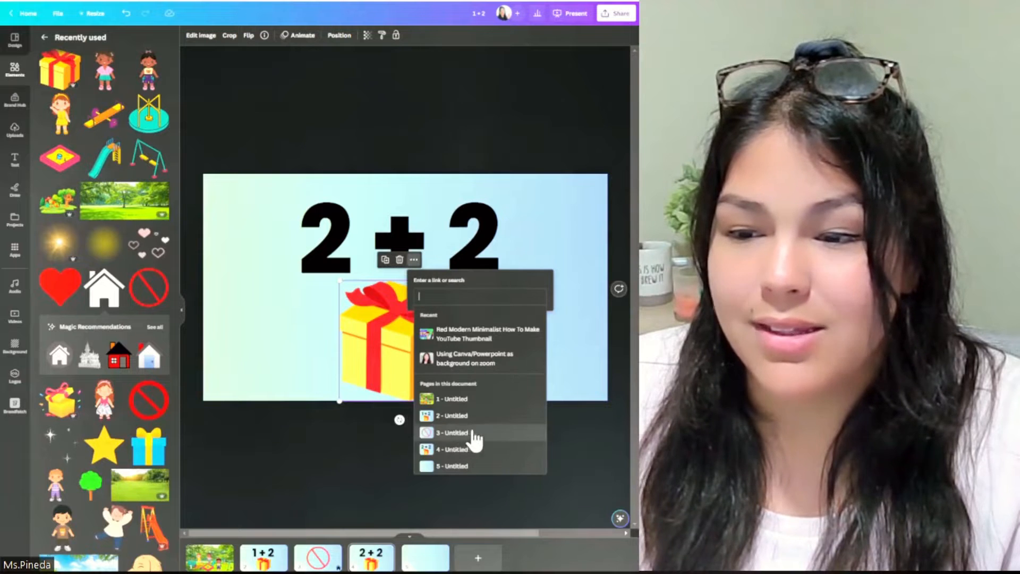
{"action": "left_click", "coordinate": [465, 473]}
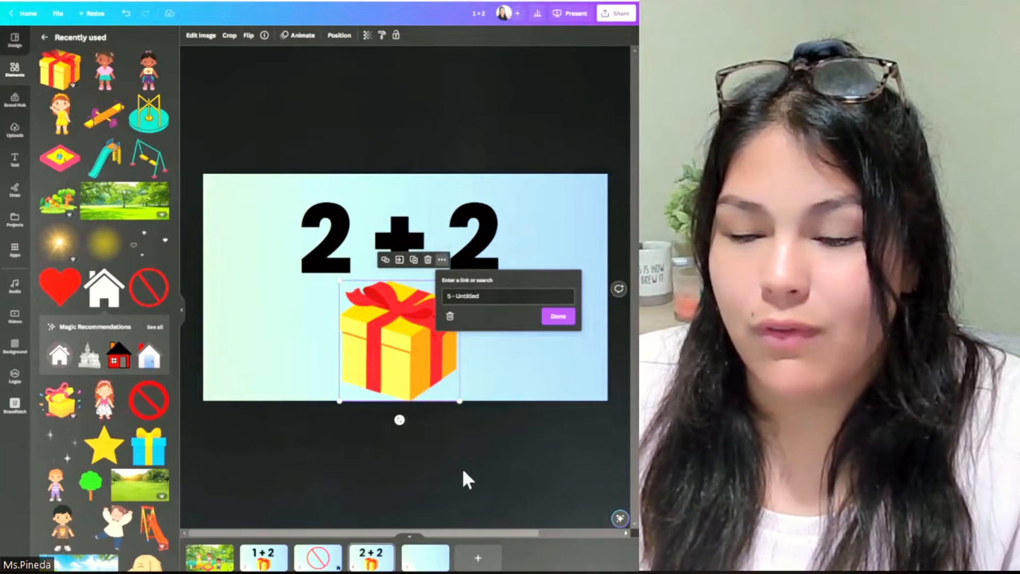
{"action": "left_click", "coordinate": [560, 318]}
{"action": "left_click", "coordinate": [434, 559]}
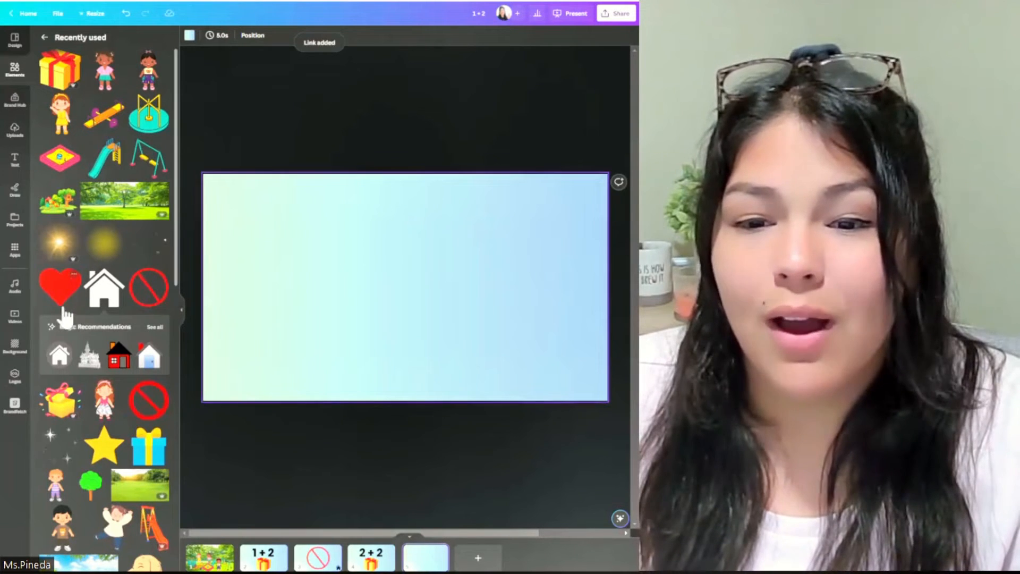
Add the red heart to the blank page 5, enlarge it to nearly the page's height and centre it.
{"action": "left_click", "coordinate": [59, 285]}
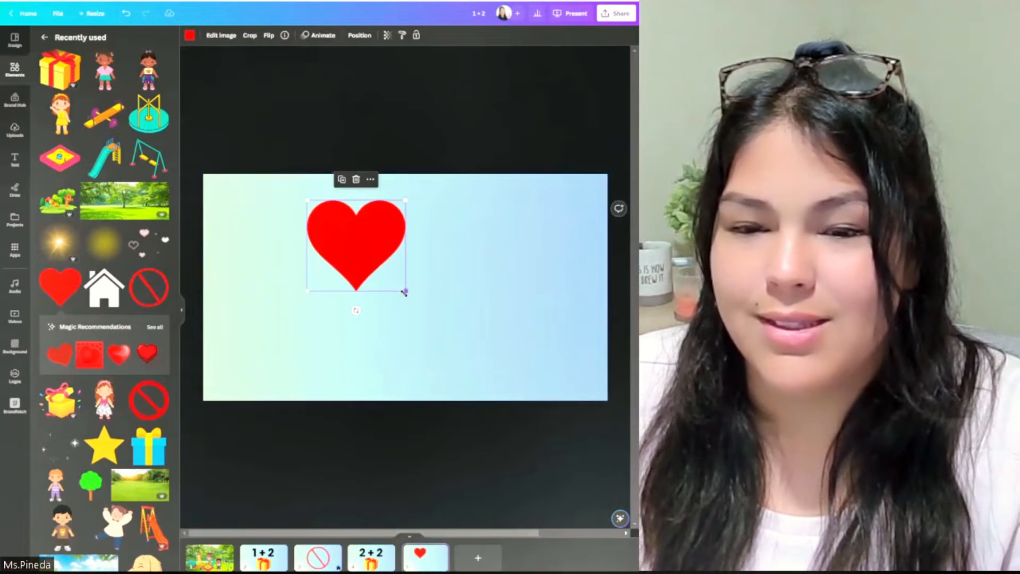
{"action": "left_click_drag", "start_coordinate": [405, 292], "coordinate": [515, 393]}
{"action": "left_click_drag", "start_coordinate": [437, 312], "coordinate": [472, 271]}
Add the animated floating hearts graphic to page 5, shrink it slightly and position it over the red heart.
{"action": "left_click", "coordinate": [152, 250]}
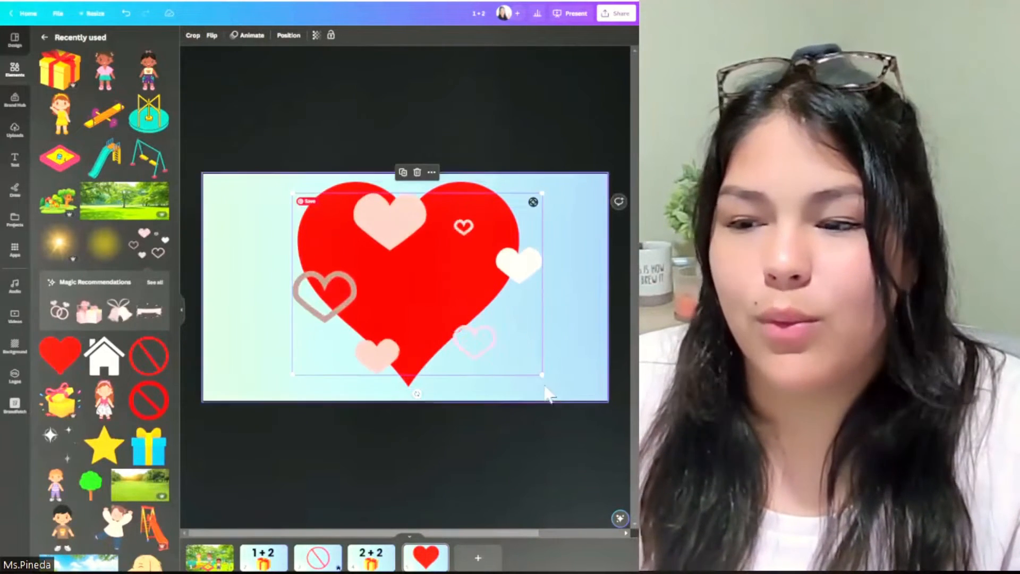
{"action": "left_click_drag", "start_coordinate": [542, 376], "coordinate": [487, 335]}
{"action": "left_click_drag", "start_coordinate": [427, 291], "coordinate": [455, 294]}
{"action": "left_click", "coordinate": [557, 465]}
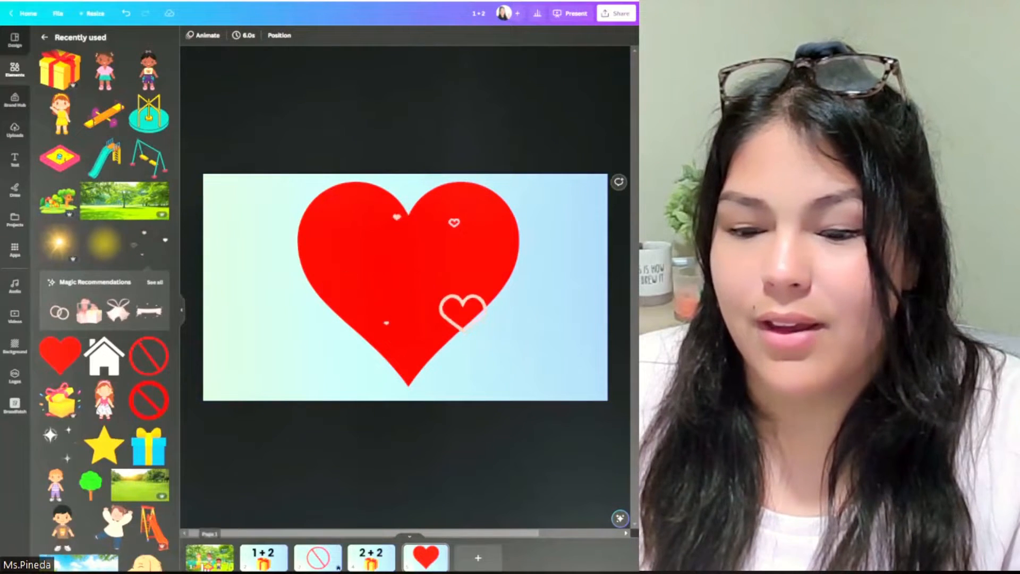
Link the middle girl in the pink top on the park page to page 4, the "2 + 2" equation.
{"action": "left_click", "coordinate": [372, 558]}
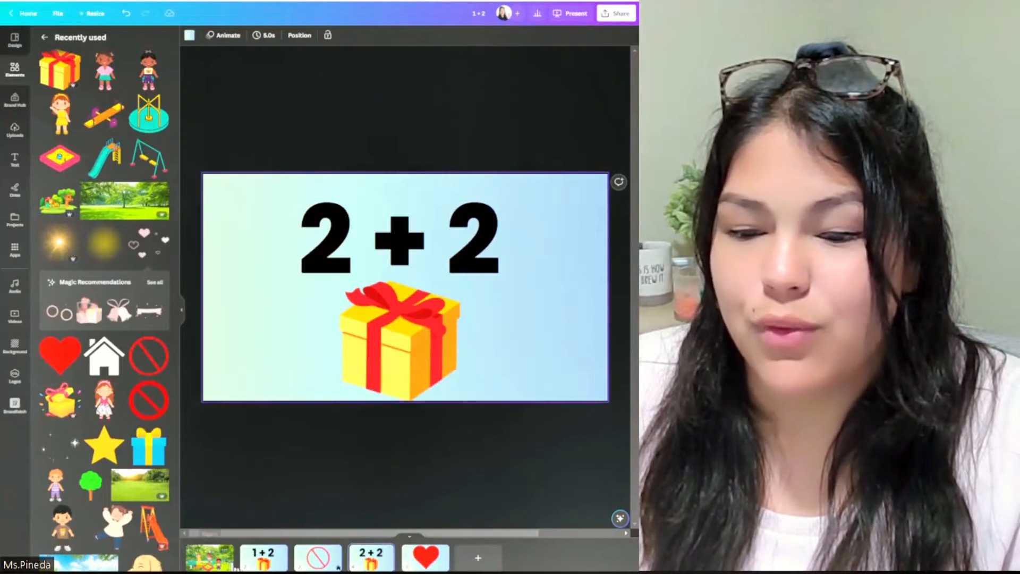
{"action": "left_click", "coordinate": [232, 566]}
{"action": "left_click", "coordinate": [415, 285]}
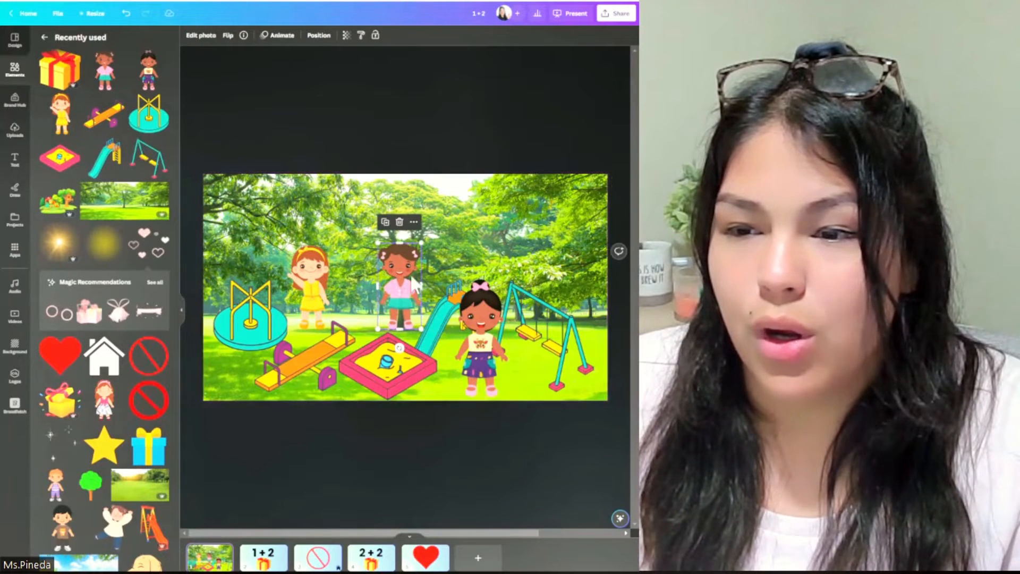
{"action": "left_click", "coordinate": [414, 221]}
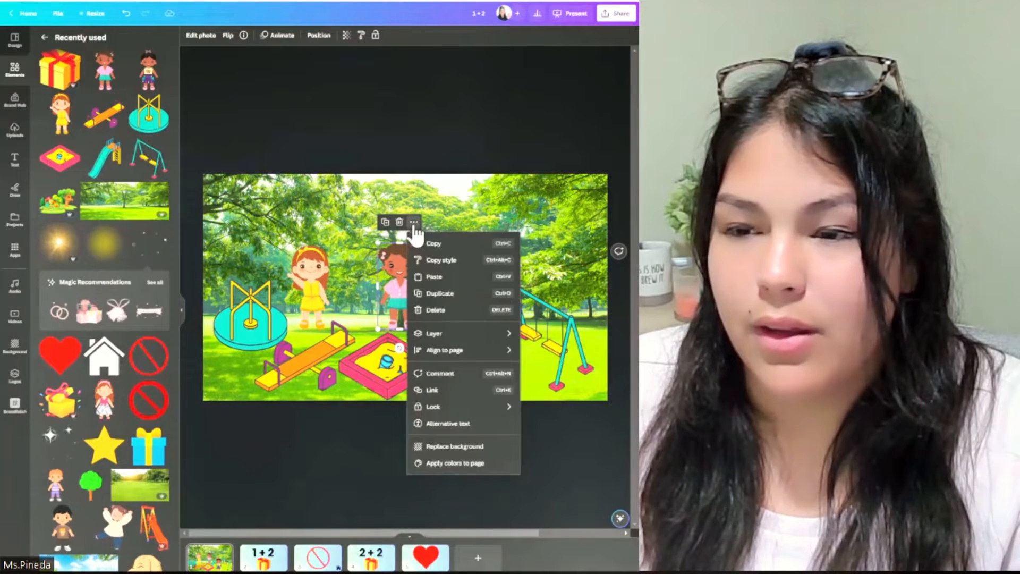
{"action": "left_click", "coordinate": [468, 394]}
{"action": "left_click", "coordinate": [481, 419]}
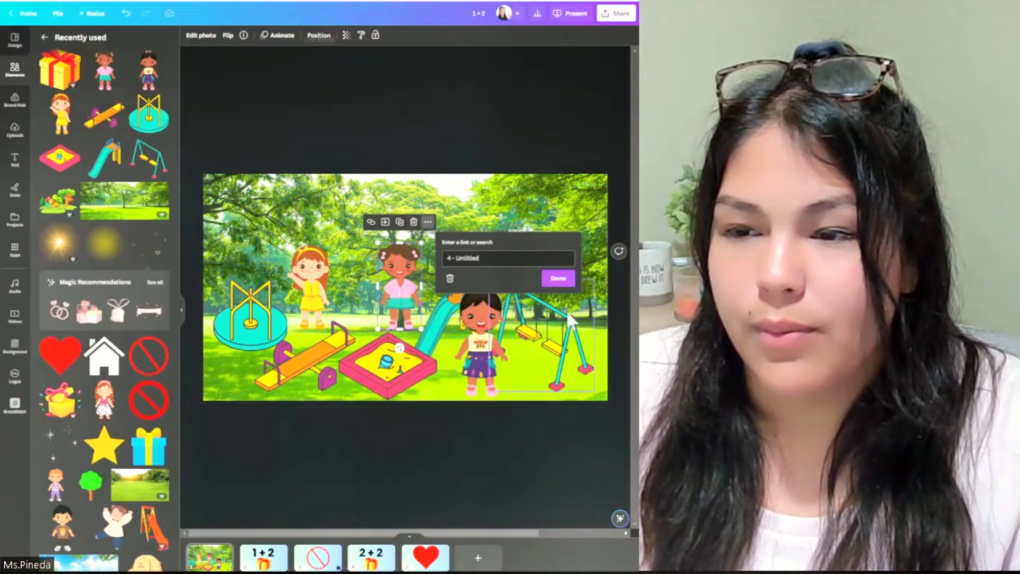
{"action": "key", "text": "Return"}
{"action": "left_click", "coordinate": [490, 468]}
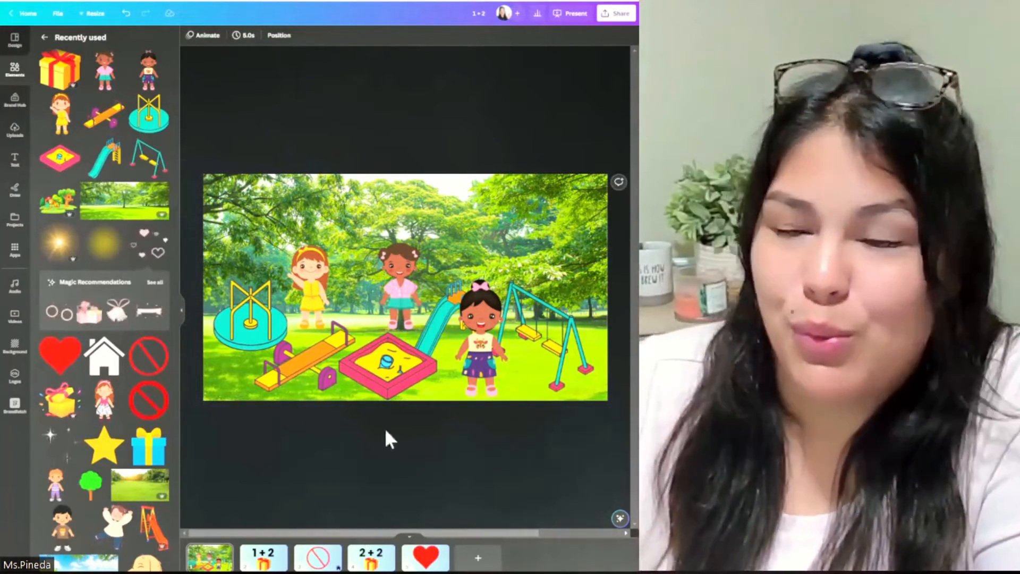
Start presenting the design in Presenter view and dismiss the Presenter Window notice.
{"action": "left_click", "coordinate": [569, 14]}
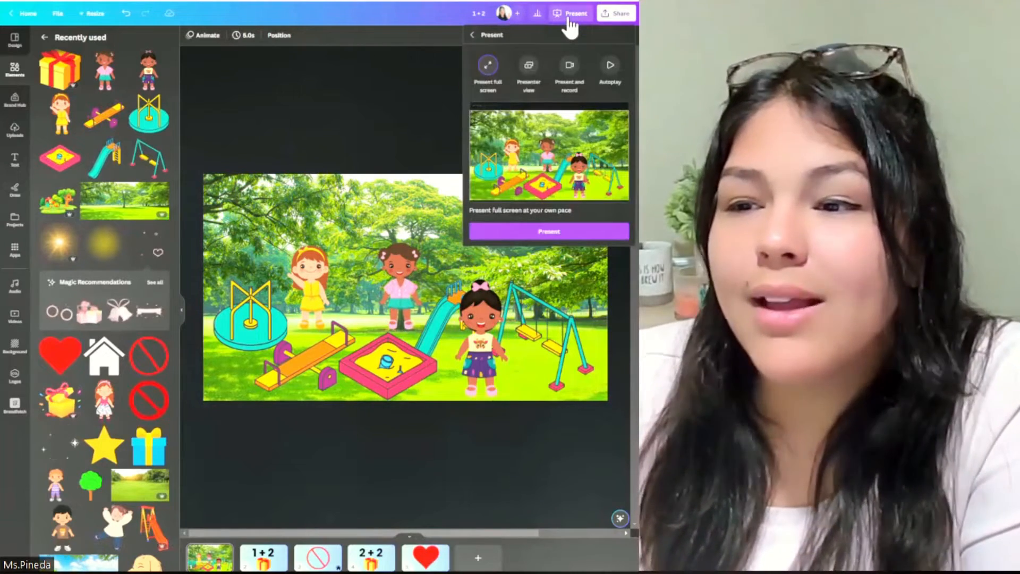
{"action": "left_click", "coordinate": [529, 74]}
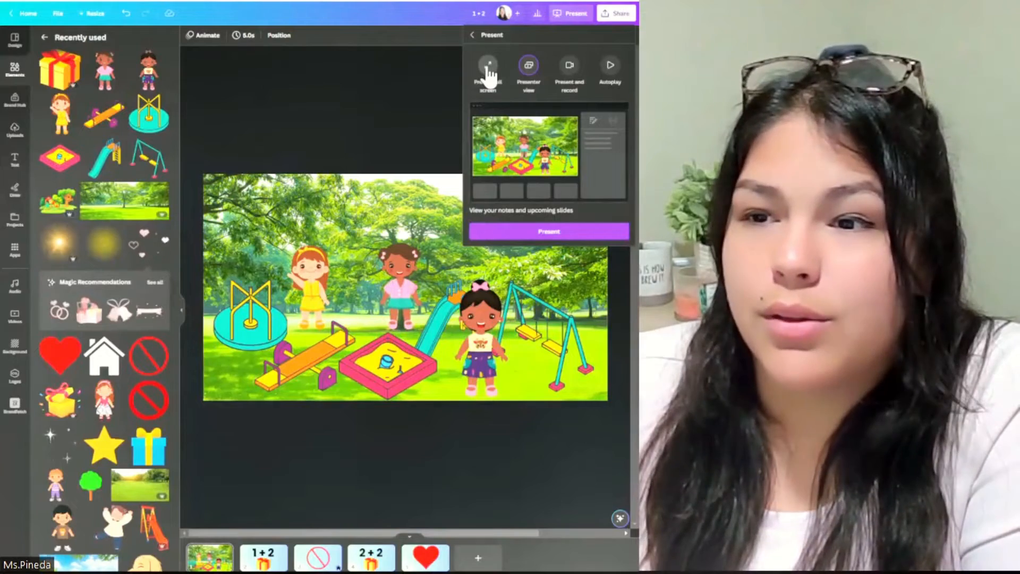
{"action": "left_click", "coordinate": [553, 232]}
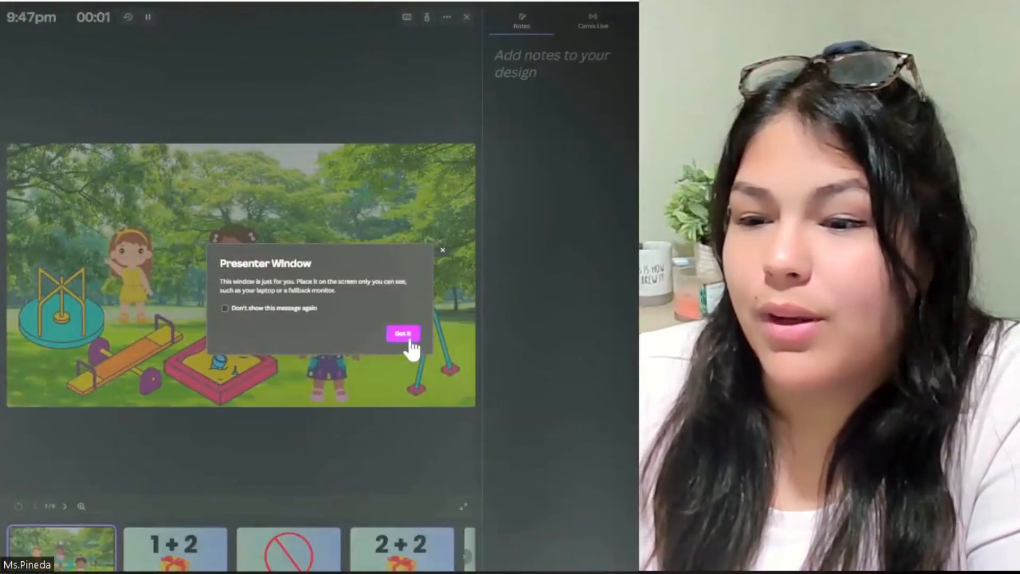
{"action": "left_click", "coordinate": [403, 334]}
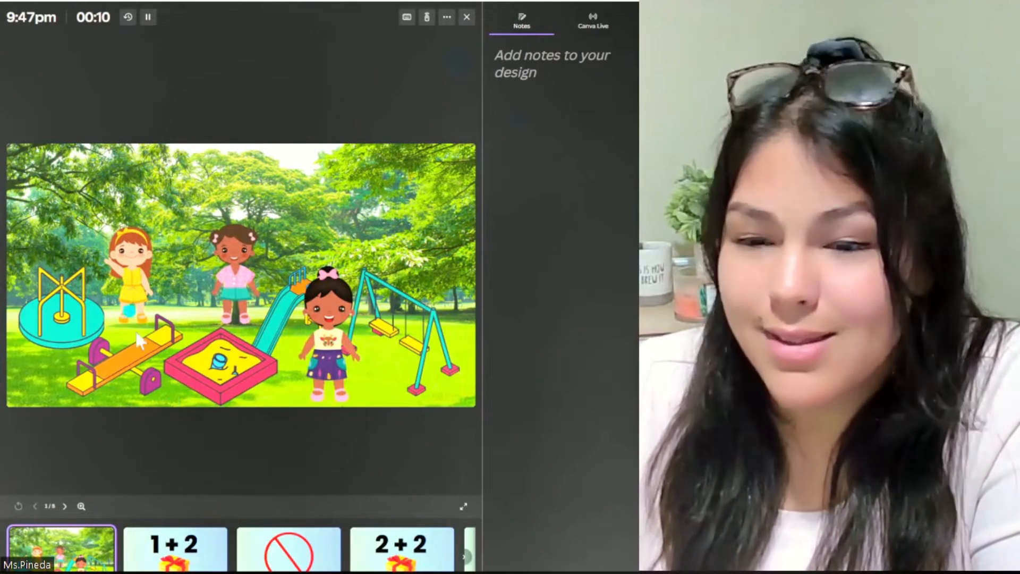
Test the sandbox link to the "1 + 2" page, open its gift, and return to the park through the house.
{"action": "left_click", "coordinate": [215, 354]}
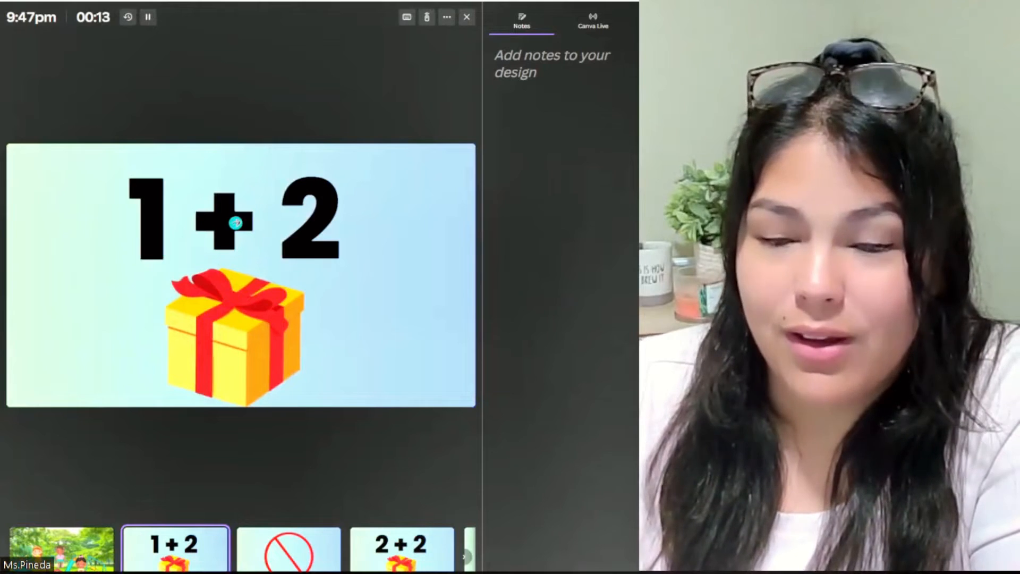
{"action": "left_click", "coordinate": [236, 321]}
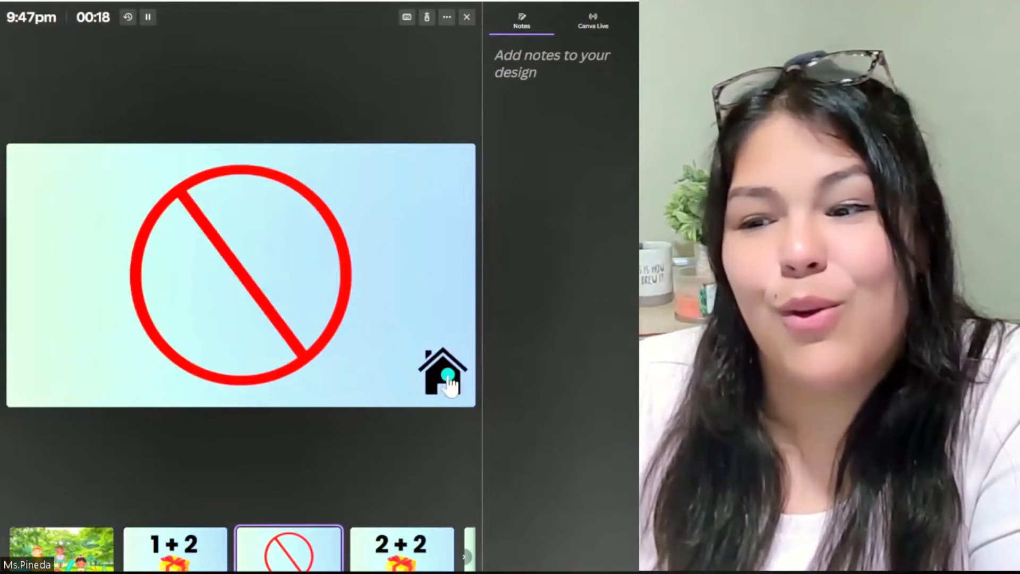
{"action": "left_click", "coordinate": [443, 375]}
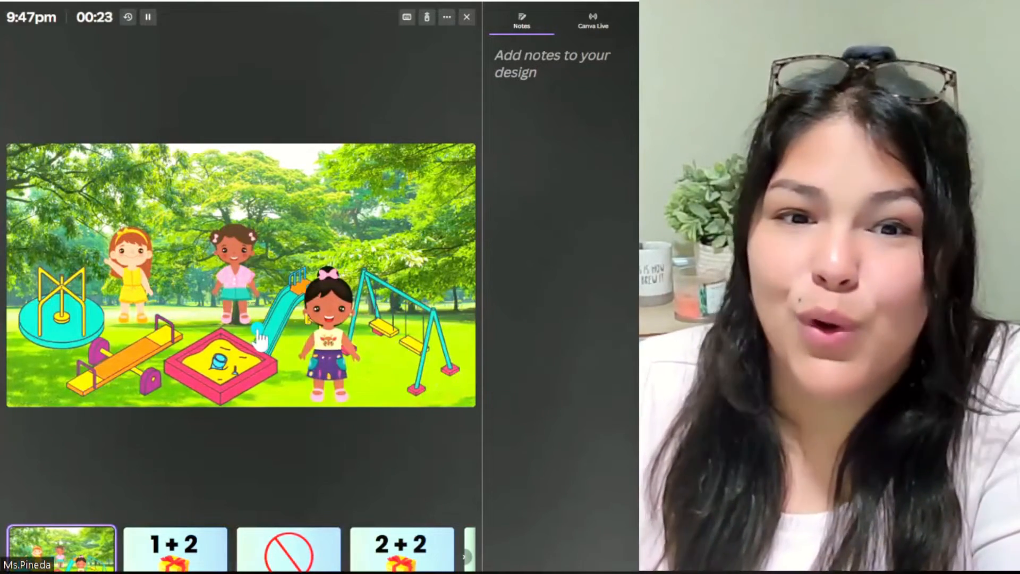
Test the middle girl's link to the "2 + 2" page and open its gift to reach the heart page.
{"action": "left_click", "coordinate": [232, 253]}
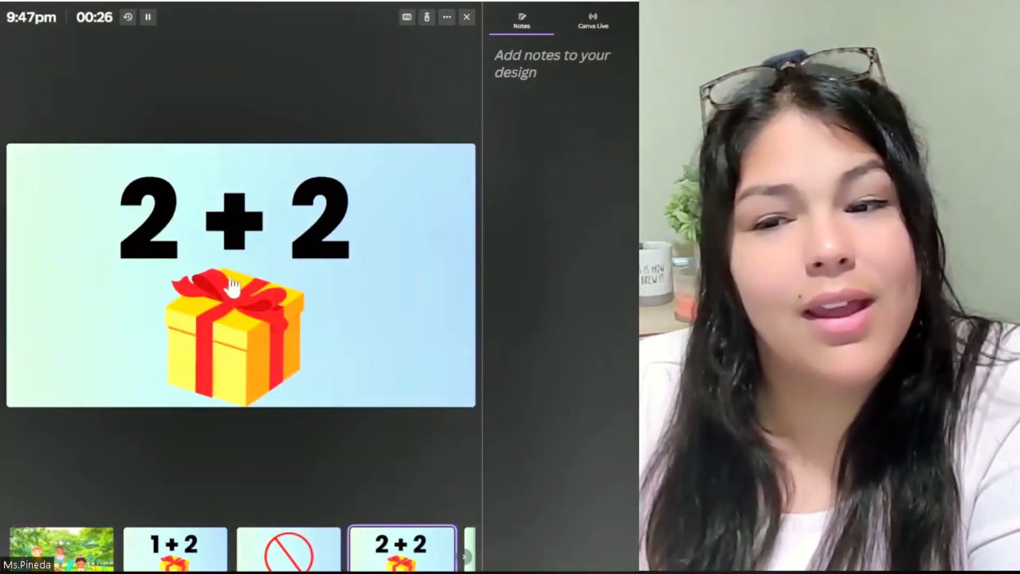
{"action": "left_click", "coordinate": [268, 317]}
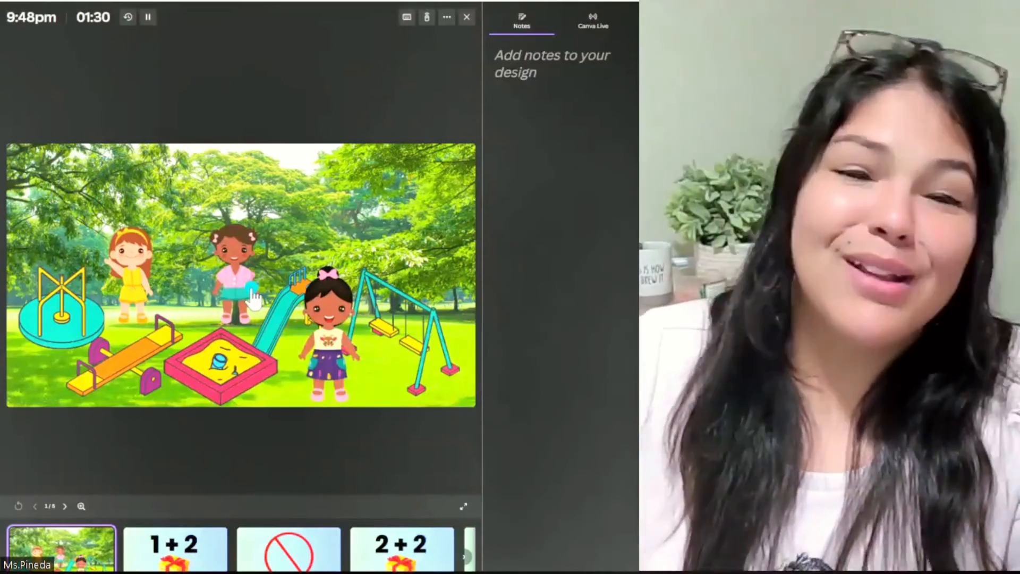
{"action": "left_click", "coordinate": [252, 290]}
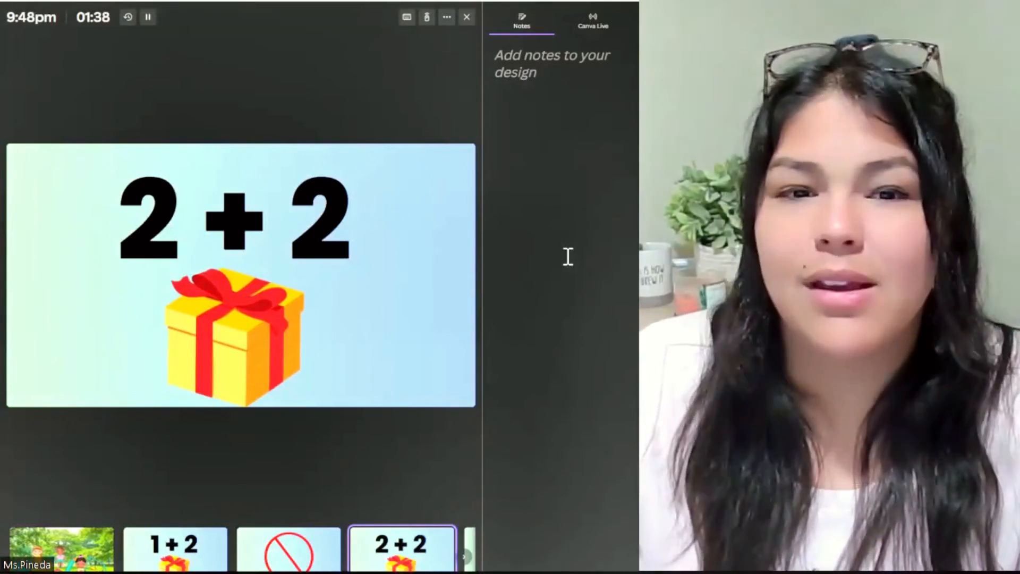
{"action": "left_click", "coordinate": [243, 332]}
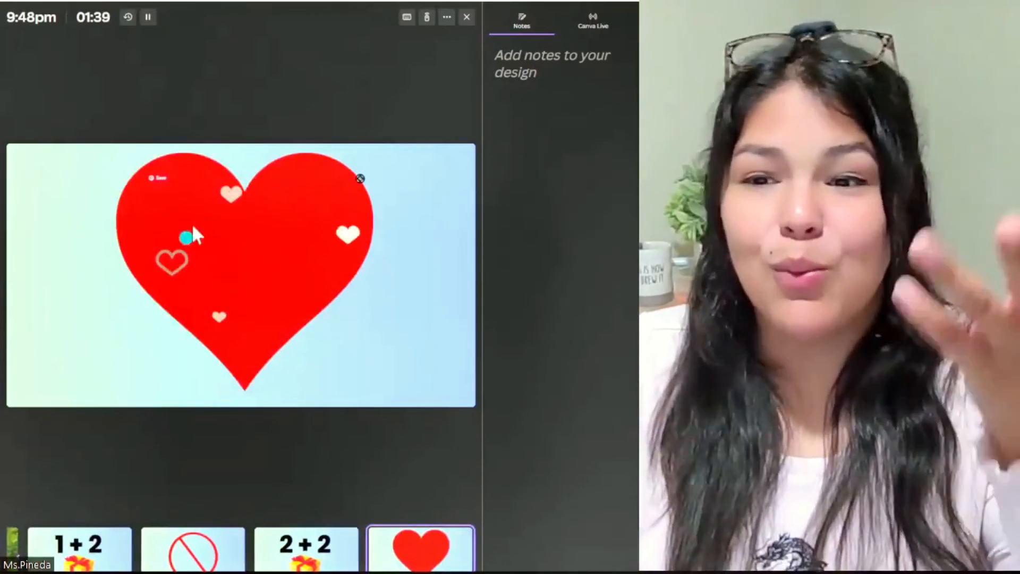